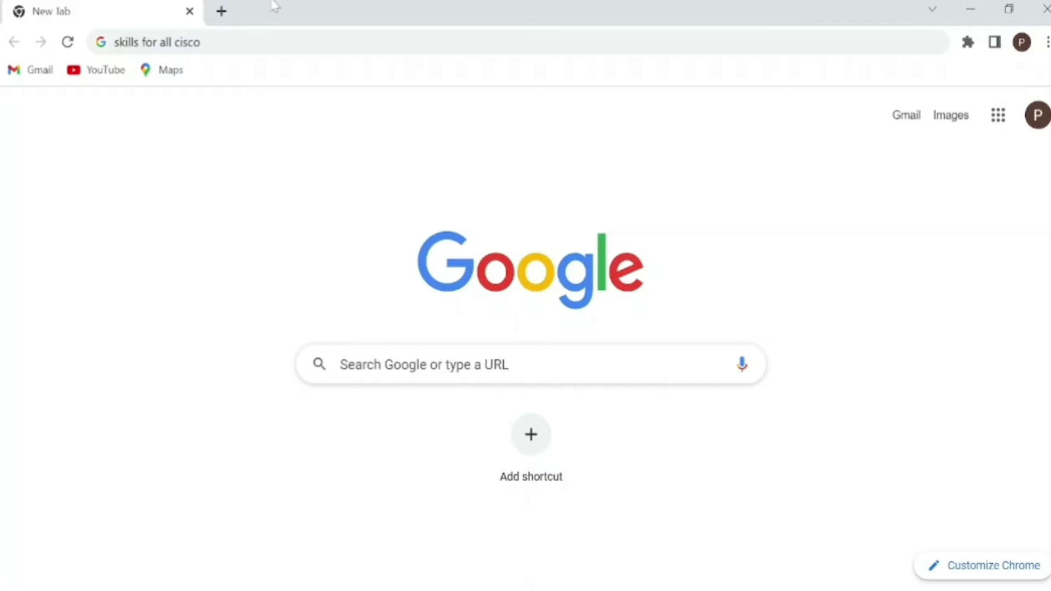
Step: Run the web search for 'skills for all cisco' and look over the skillsforall.com page
left_click(201, 42)
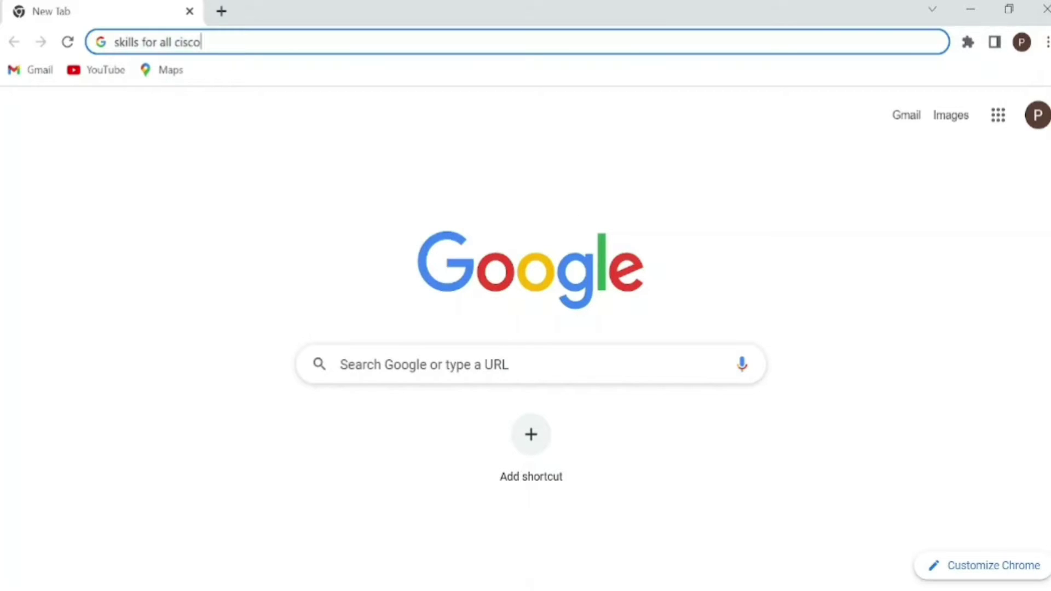
key("ctrl+a")
left_click(201, 42)
key("Return")
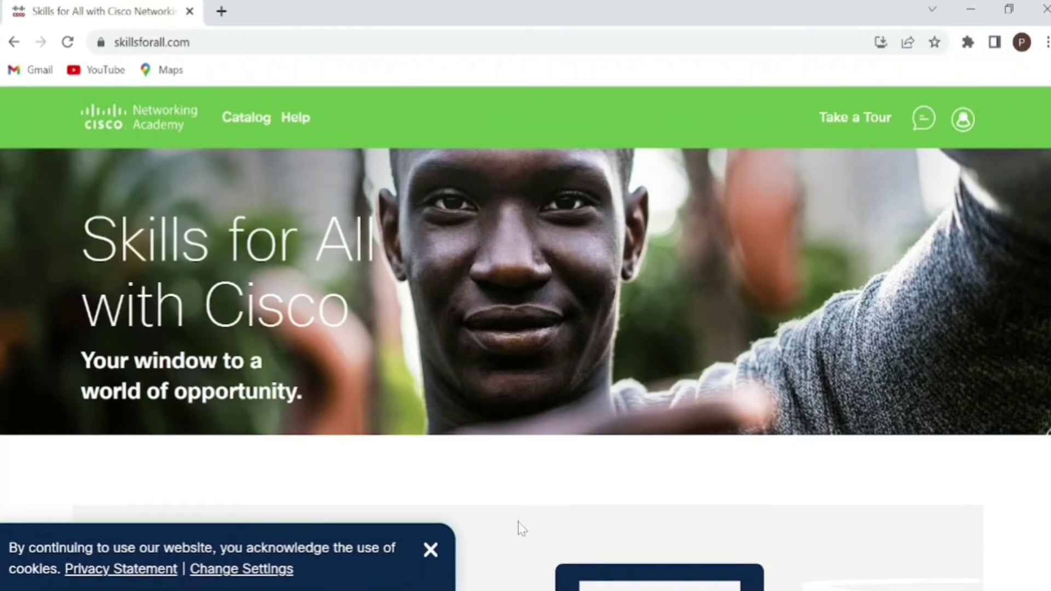
scroll(525, 326, "down", 20)
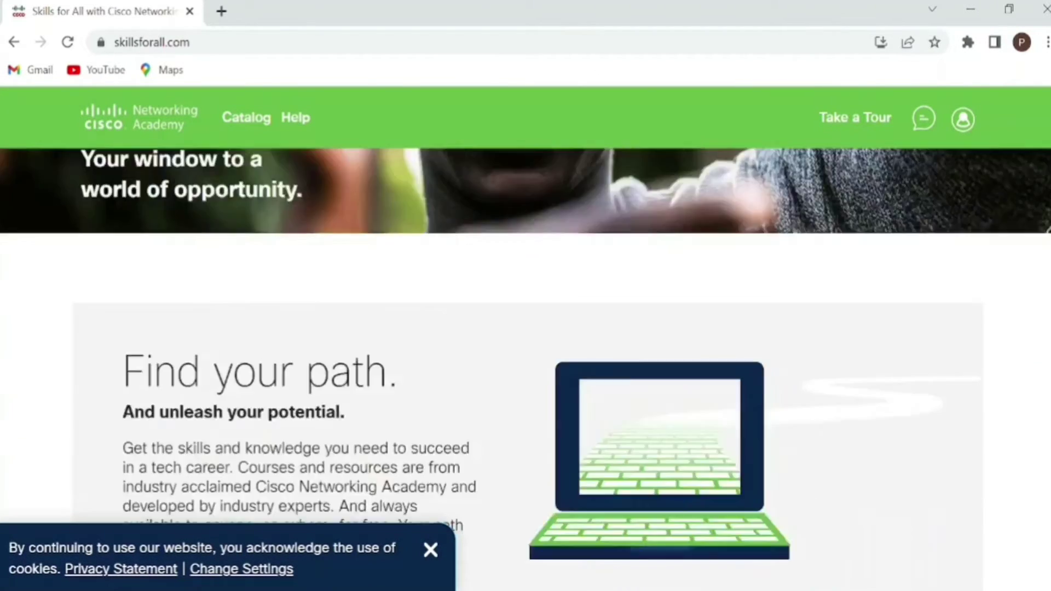
scroll(525, 326, "up", 20)
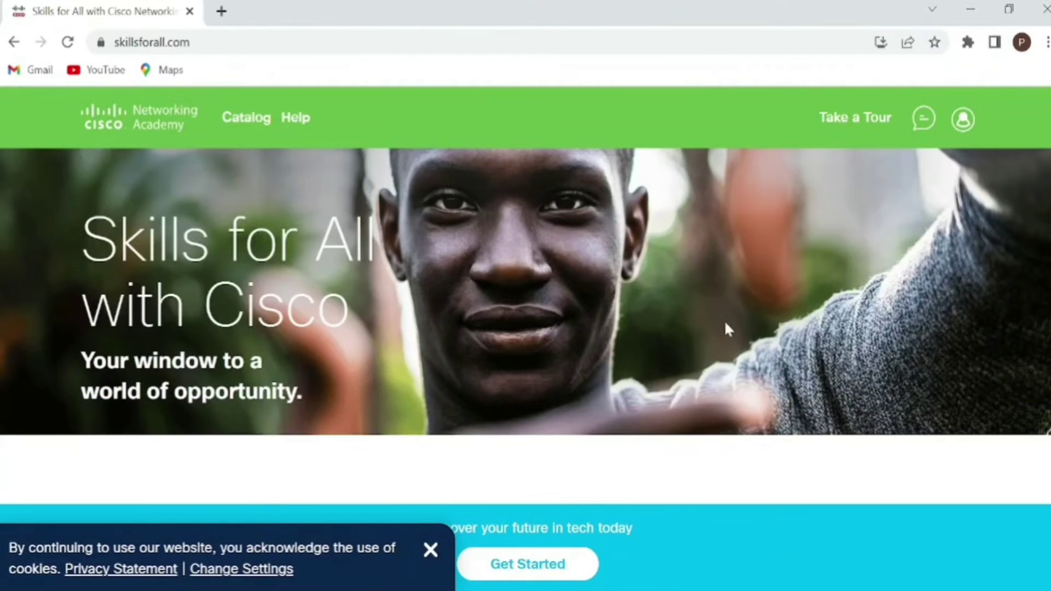
Step: Go to the account sign-in page, look at the Sign up form, then return to Login
left_click(964, 119)
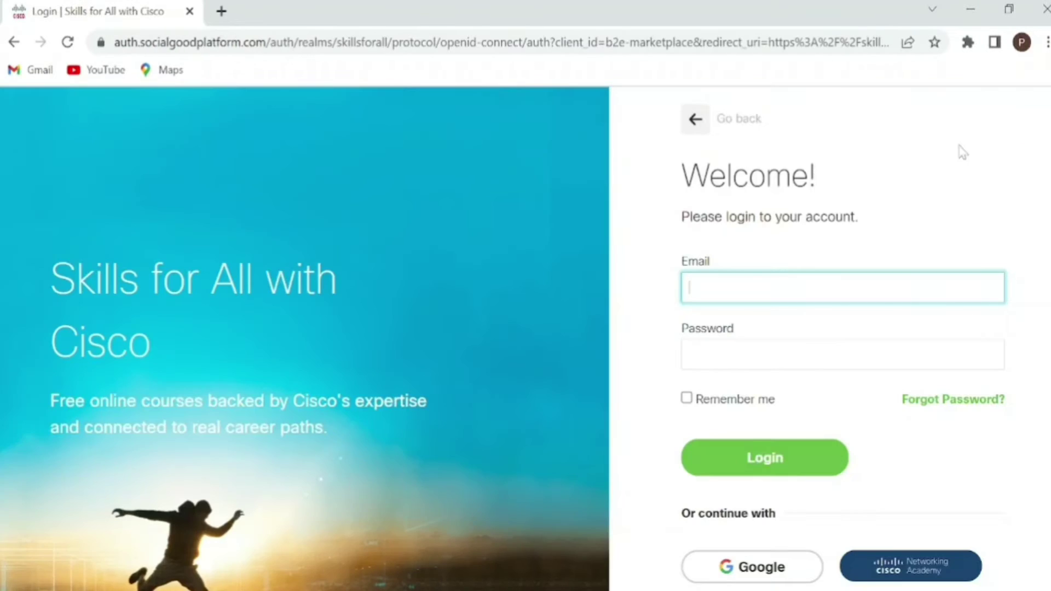
scroll(526, 340, "down", 3)
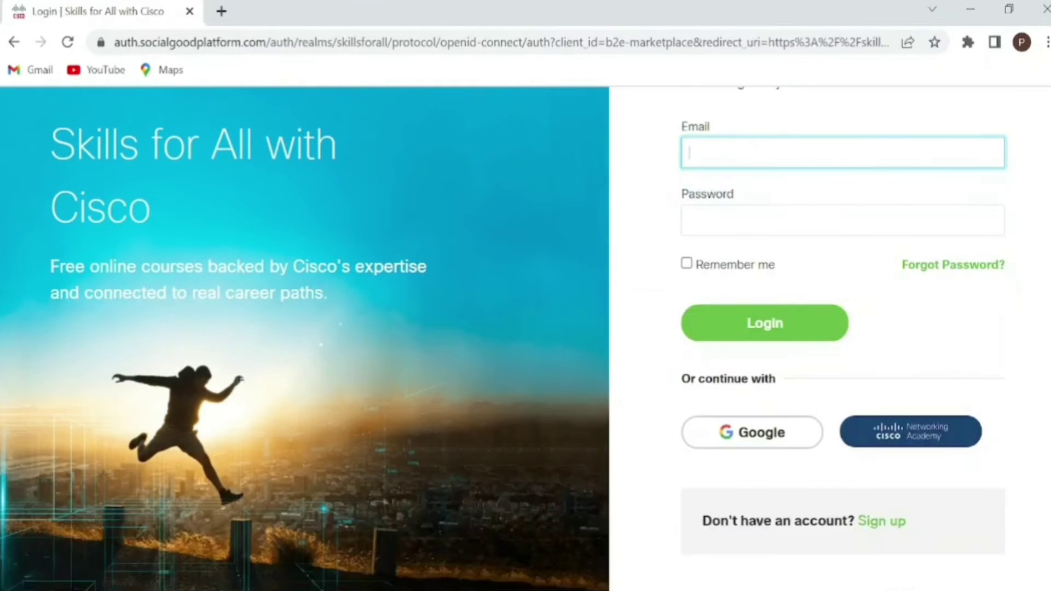
left_click(874, 530)
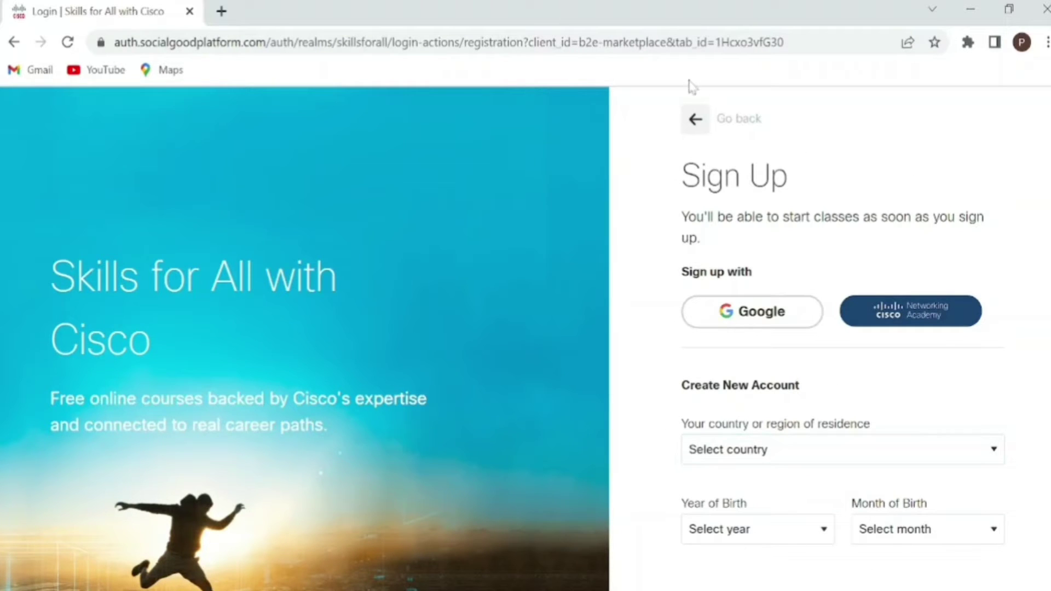
scroll(820, 383, "down", 2)
scroll(821, 383, "up", 2)
left_click(698, 124)
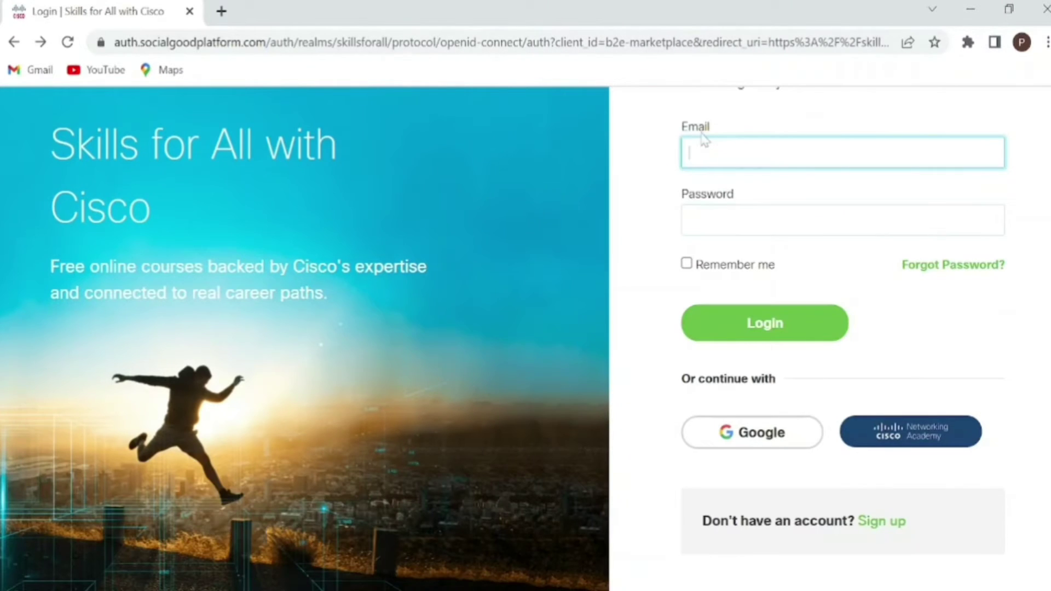
scroll(863, 219, "up", 2)
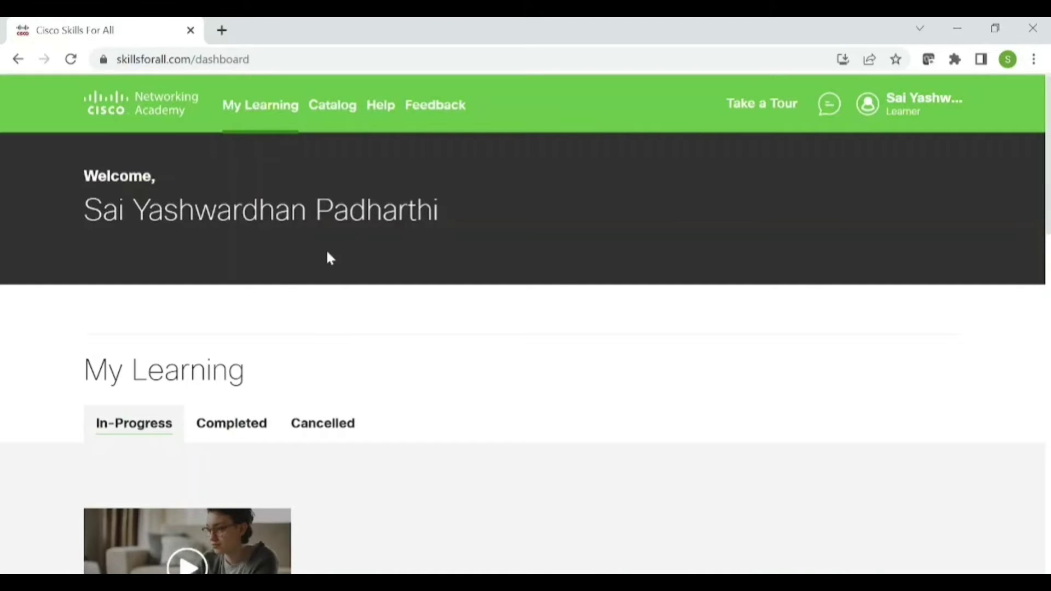
left_click(353, 116)
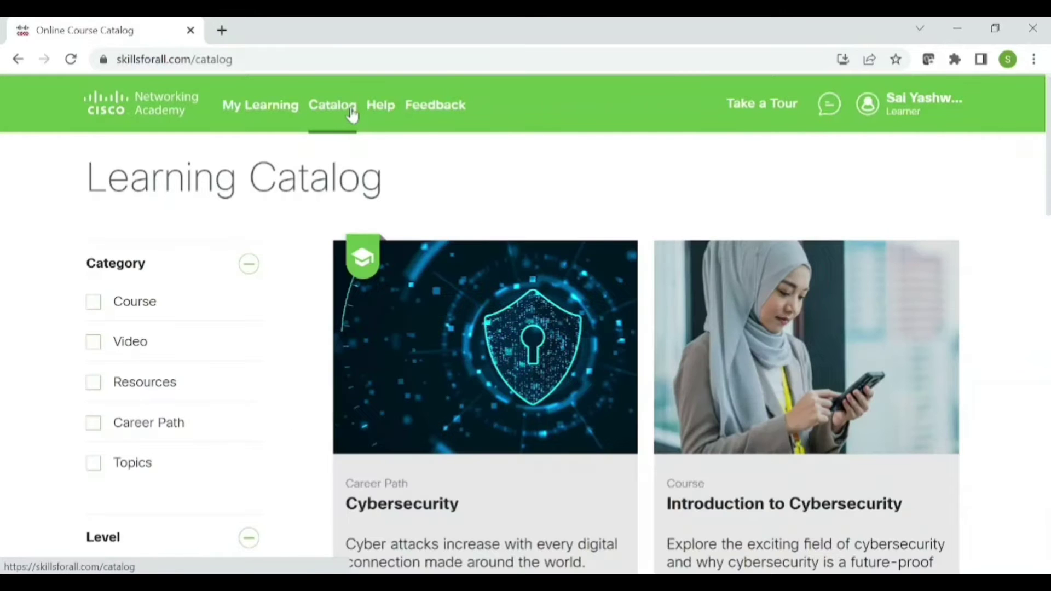
scroll(1047, 221, "down", 2)
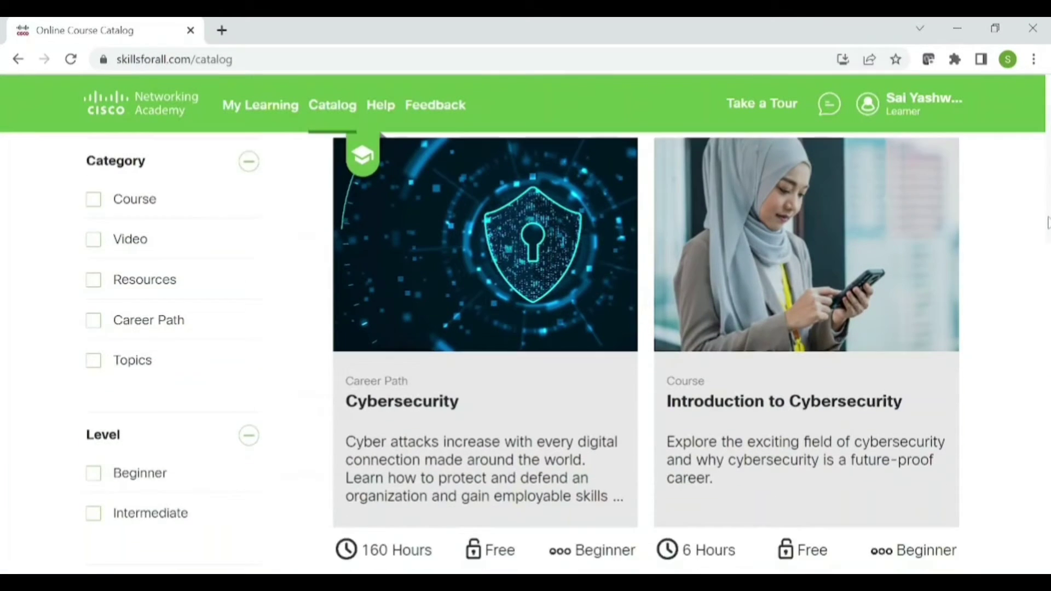
left_click_drag(1046, 222, 1020, 321)
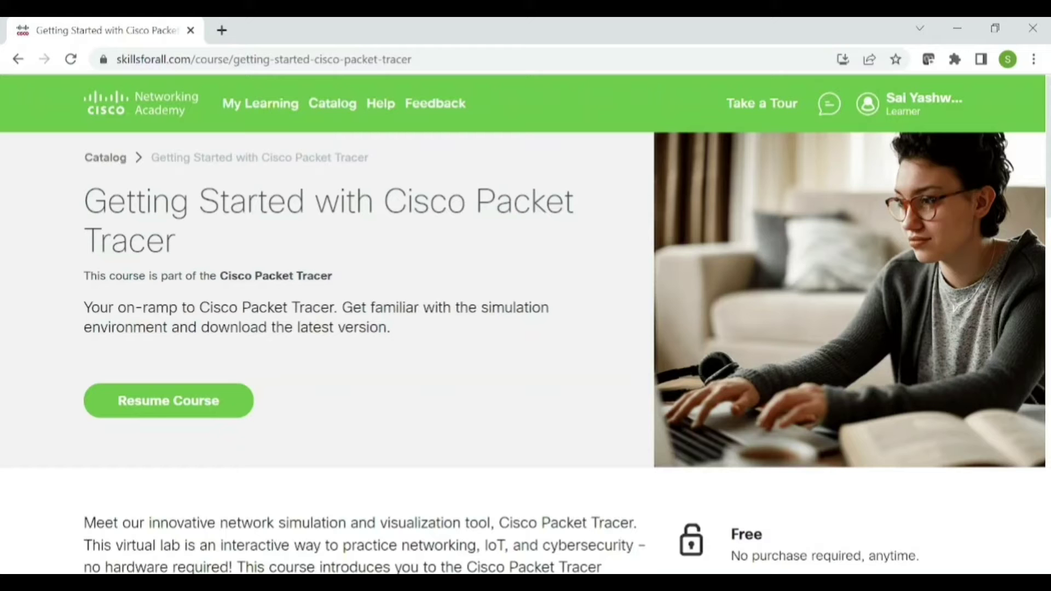
left_click(19, 61)
left_click(502, 493)
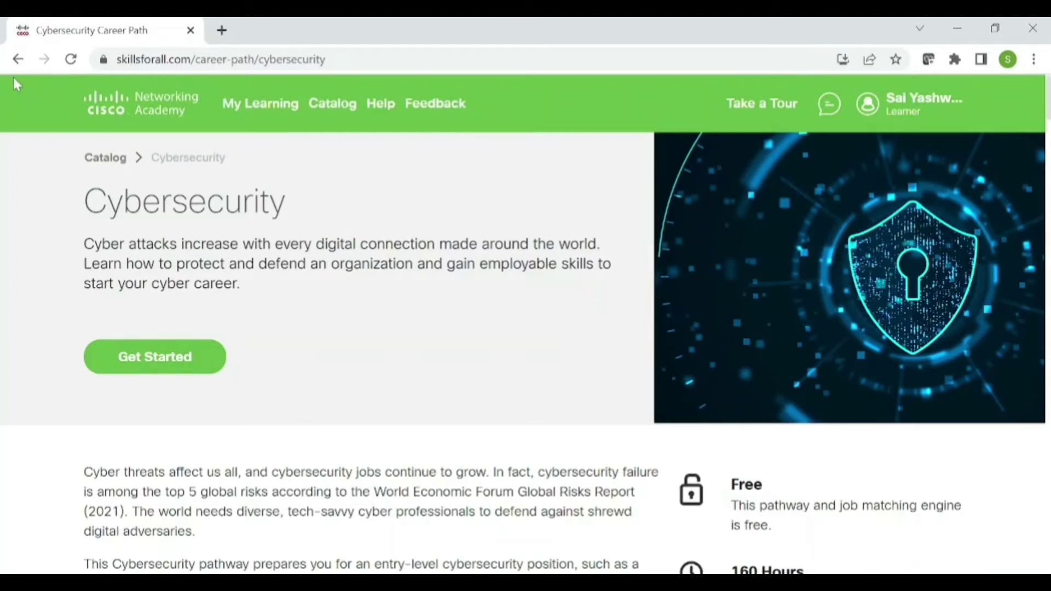
left_click(18, 59)
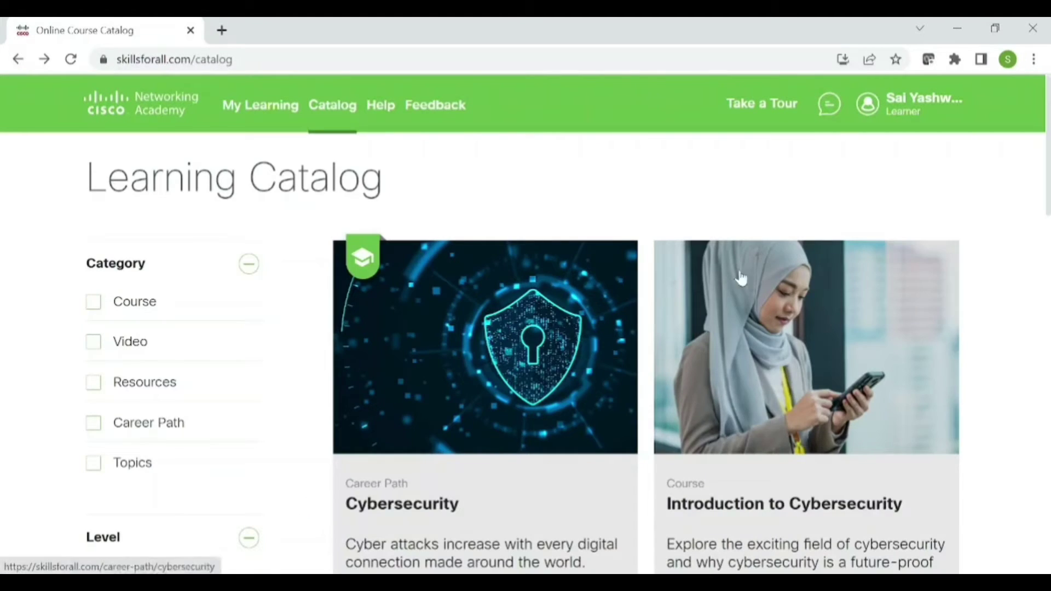
scroll(523, 353, "down", 3)
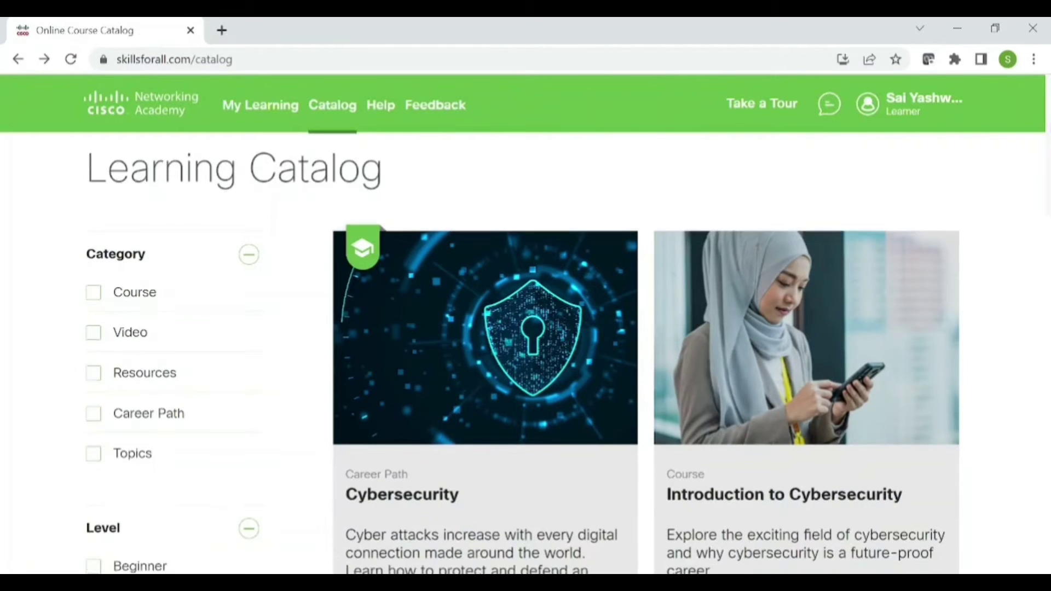
scroll(416, 171, "down", 4)
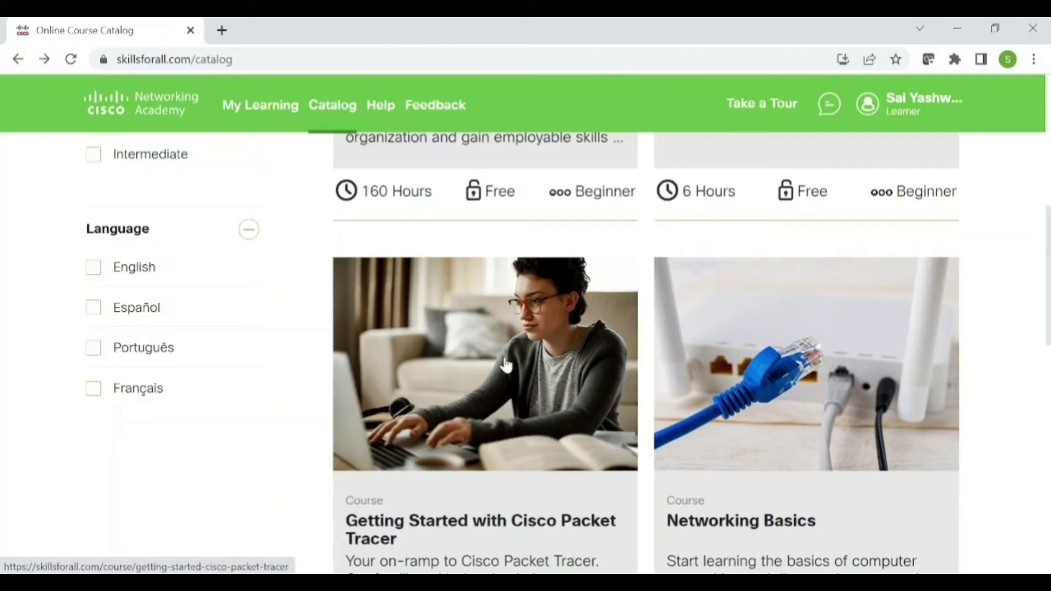
left_click(270, 117)
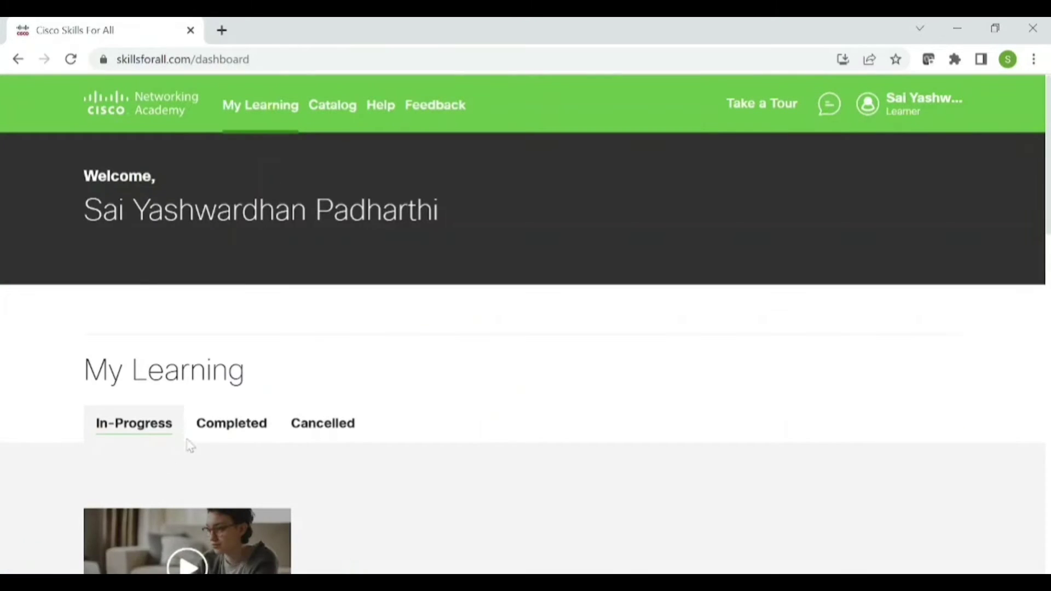
scroll(909, 305, "down", 3)
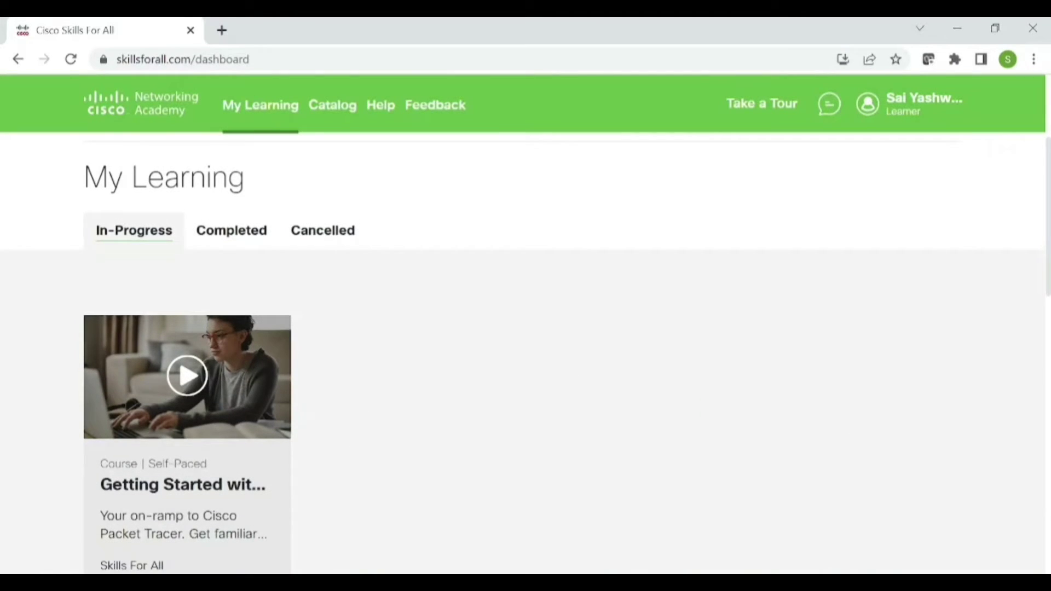
Step: Open Getting Started with Cisco Packet Tracer fresh and go to the 1.0 Install lesson
left_click(197, 423)
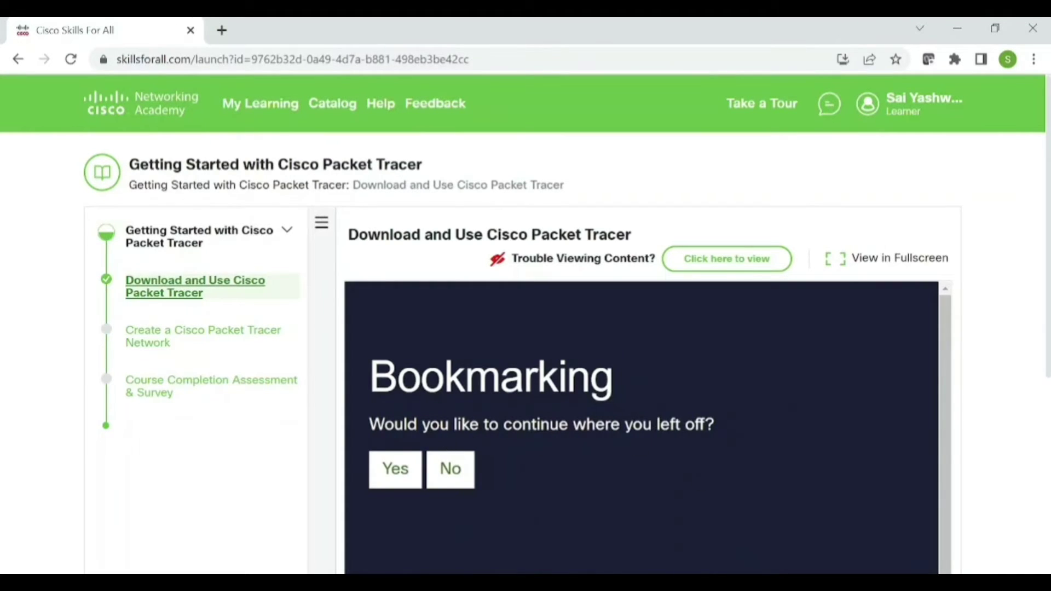
left_click(458, 471)
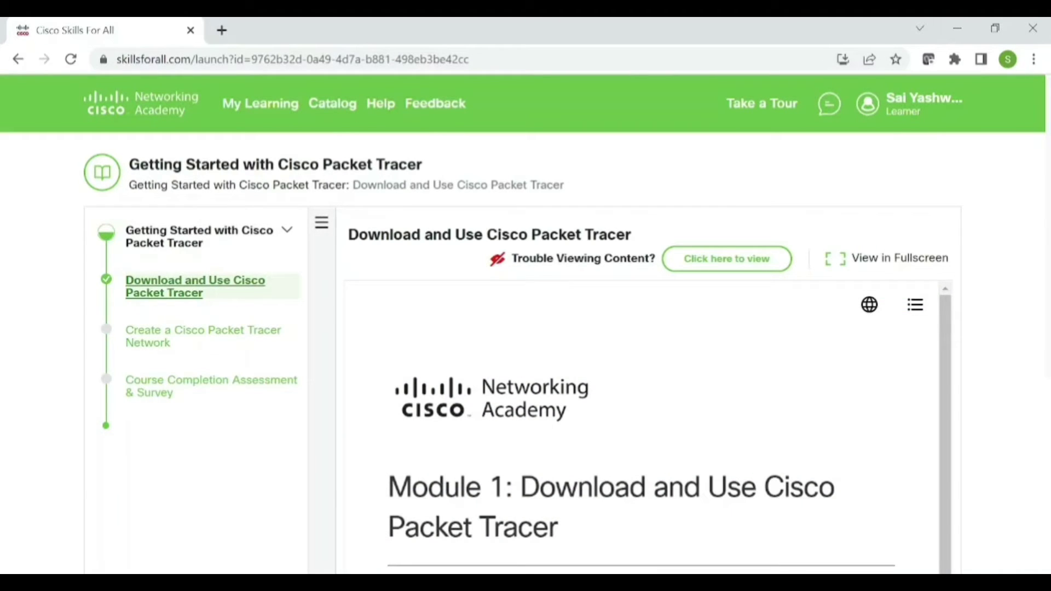
scroll(1045, 307, "down", 2)
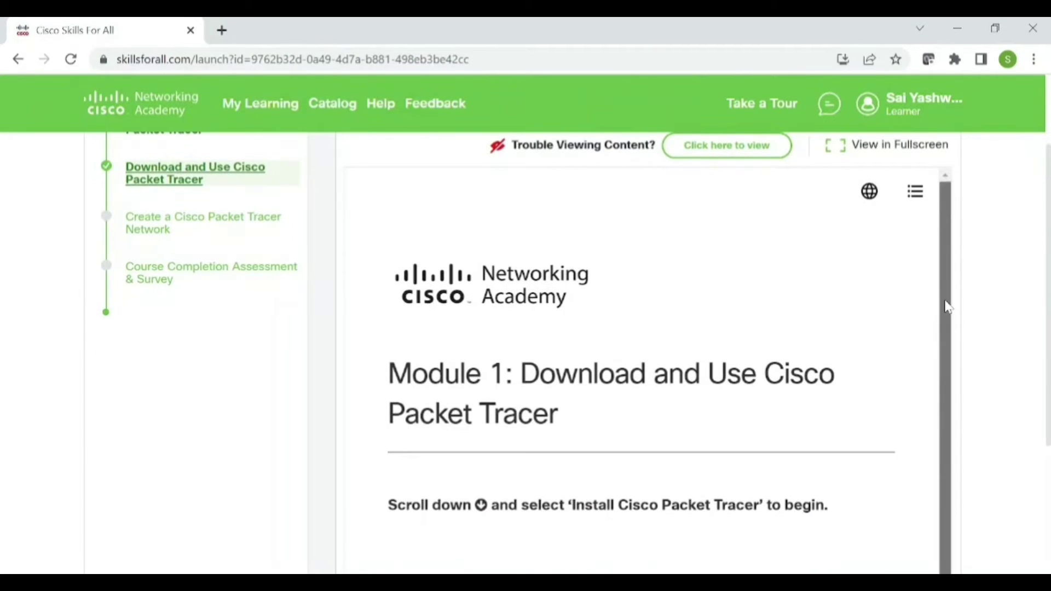
left_click_drag(945, 304, 941, 385)
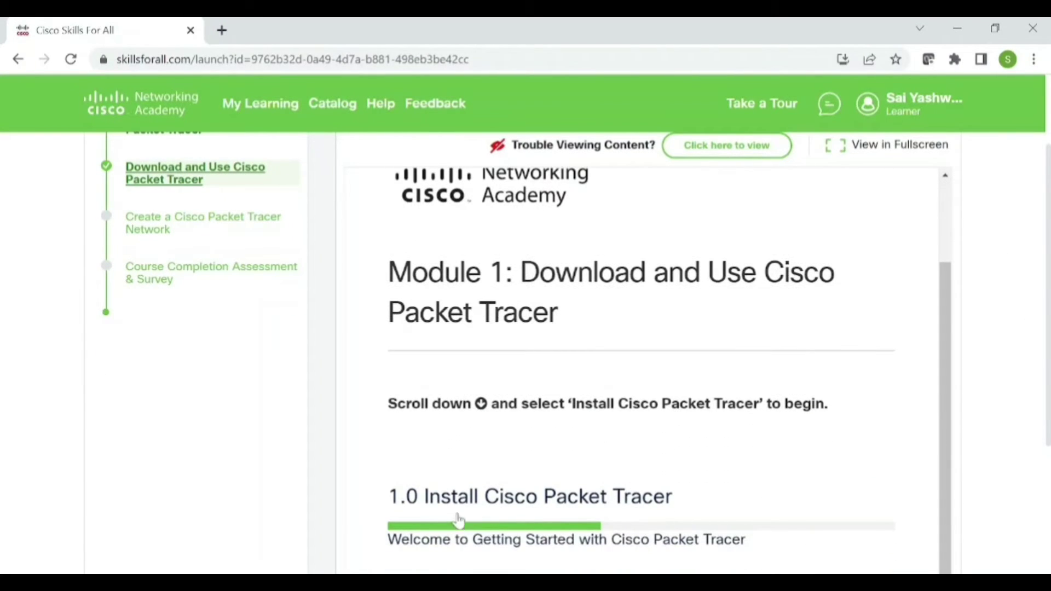
left_click(598, 506)
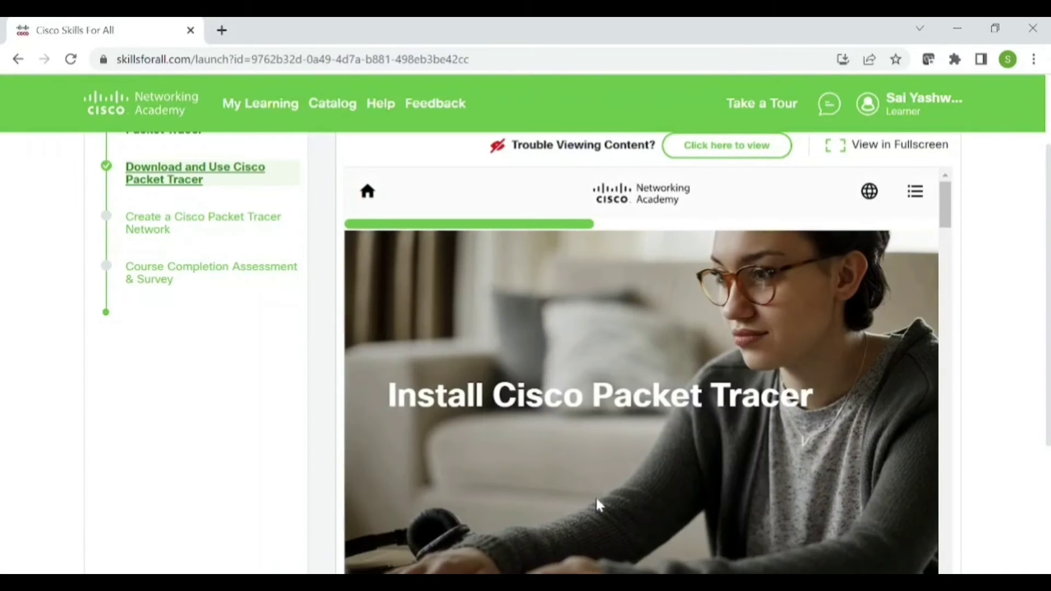
left_click_drag(945, 203, 952, 268)
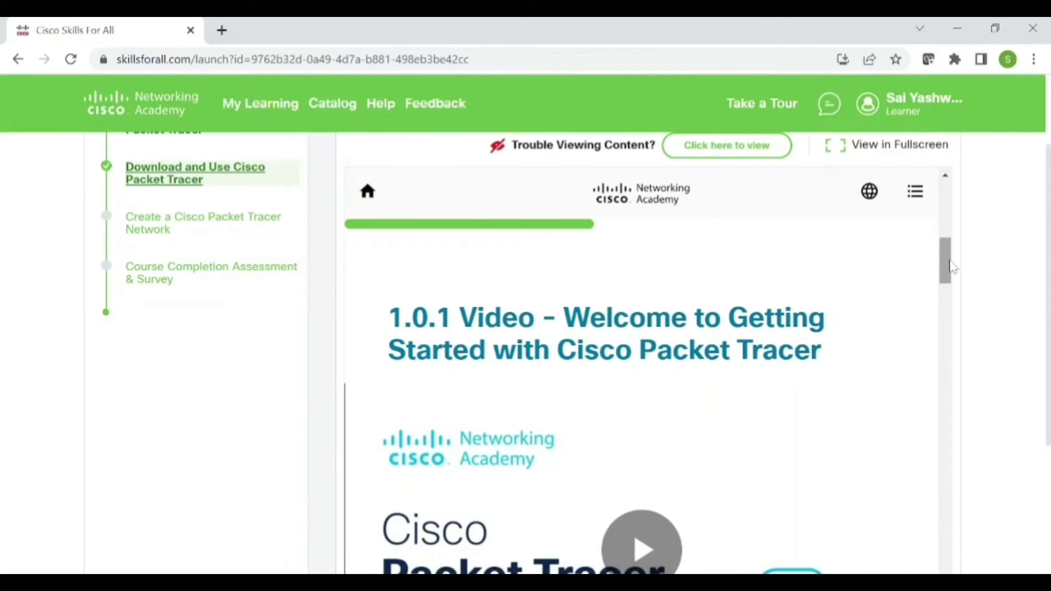
Step: Scroll to the 1.0.3 Download Cisco Packet Tracer page with its lab-downloads link
scroll(953, 267, "down", 5)
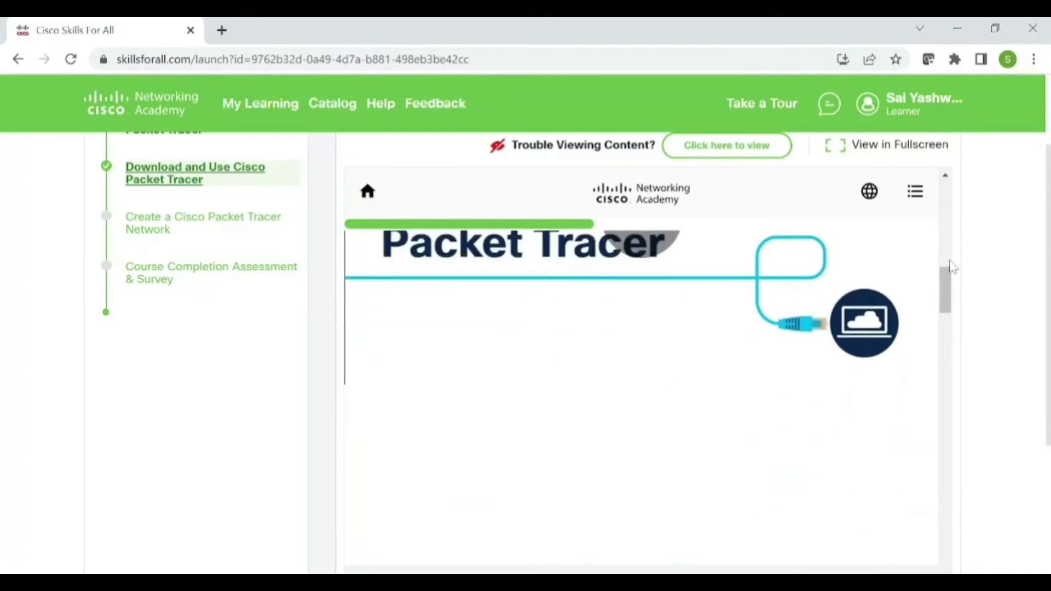
scroll(952, 268, "down", 5)
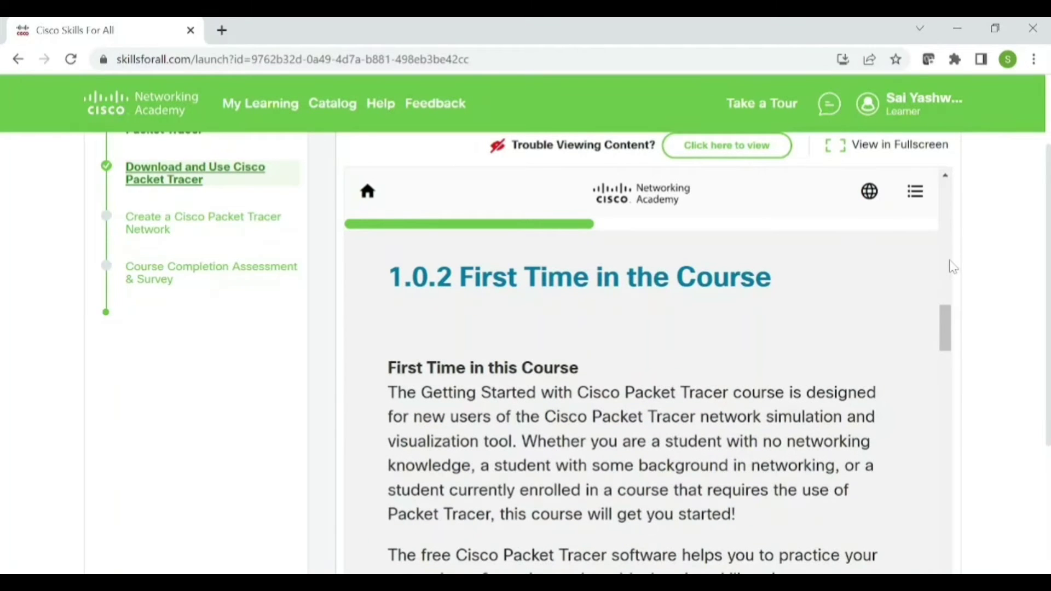
scroll(793, 305, "down", 1)
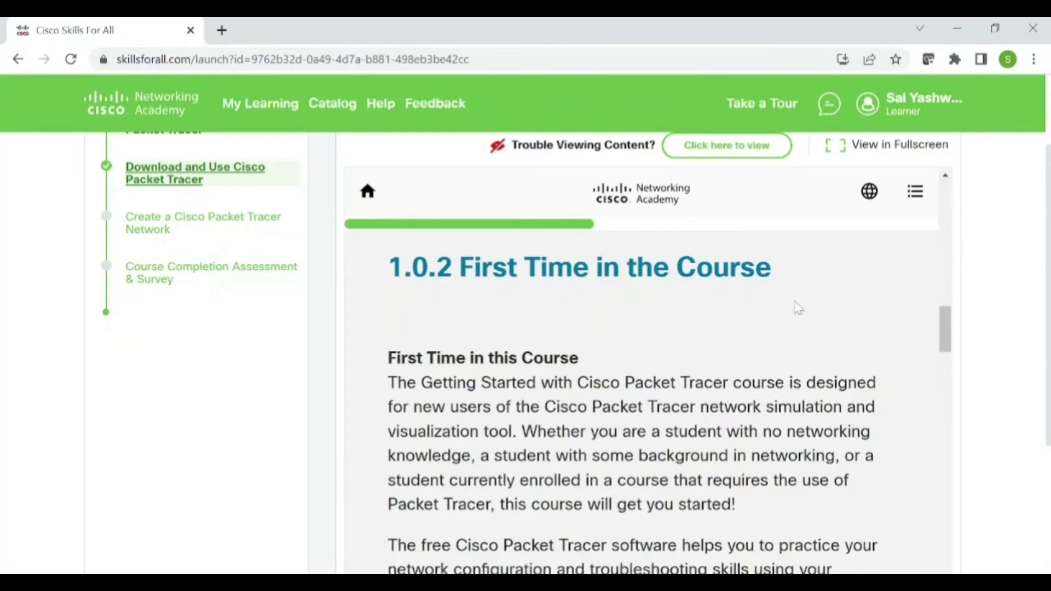
scroll(797, 308, "down", 6)
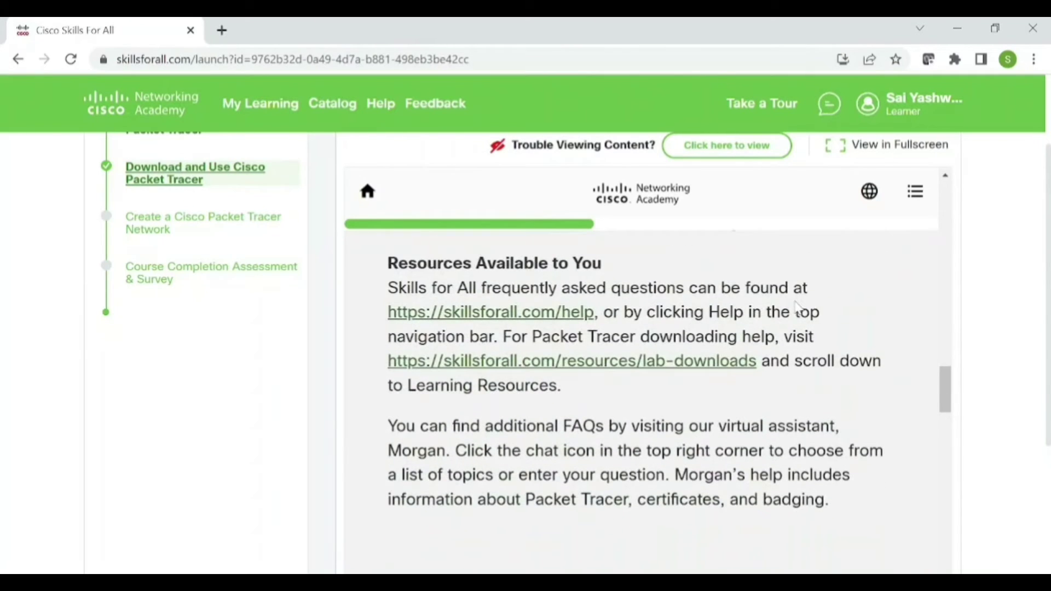
scroll(797, 307, "down", 4)
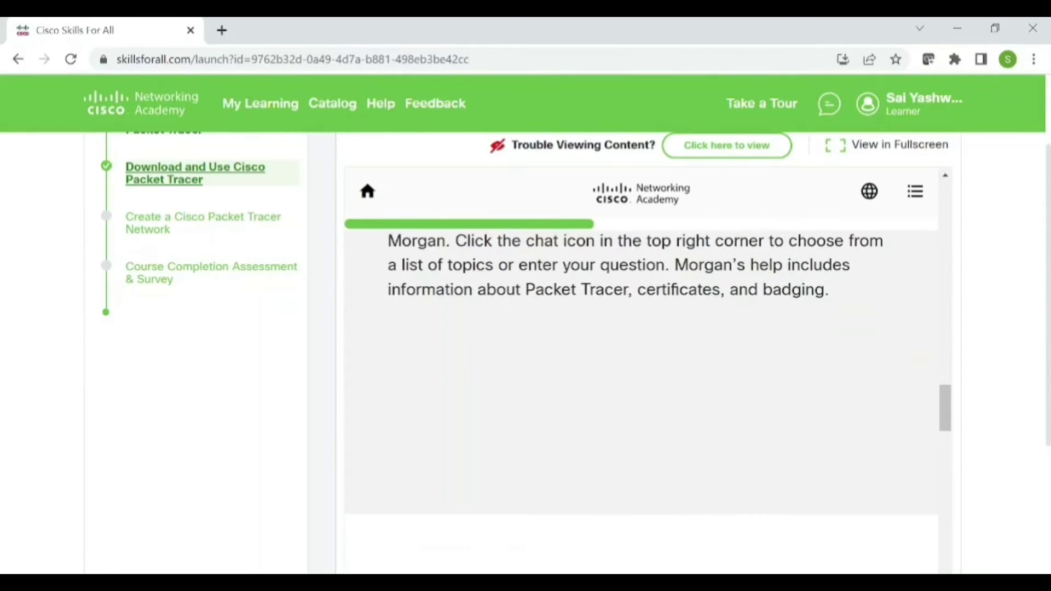
scroll(798, 308, "down", 5)
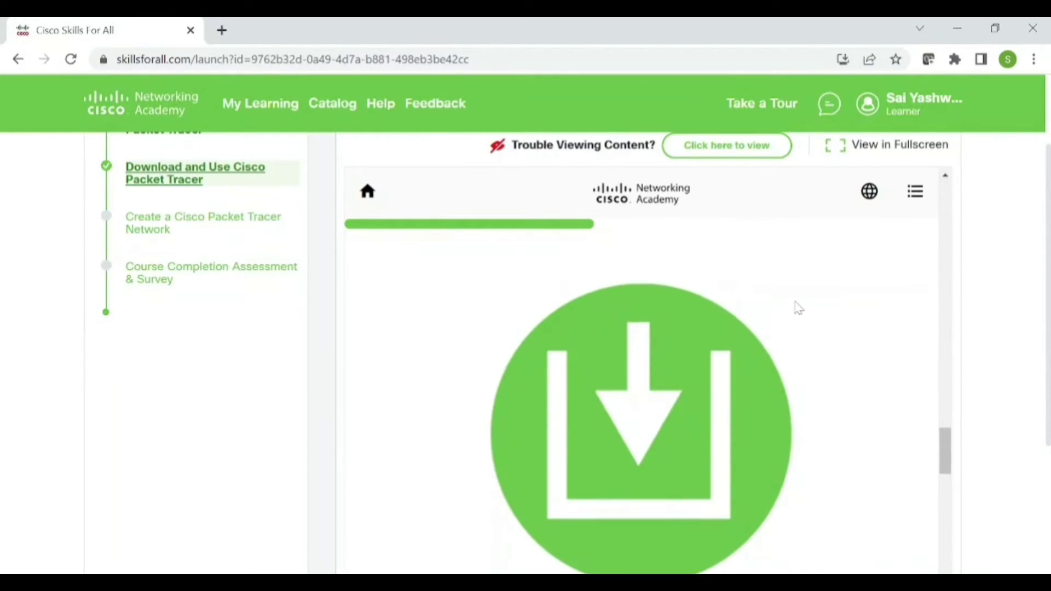
scroll(798, 307, "up", 3)
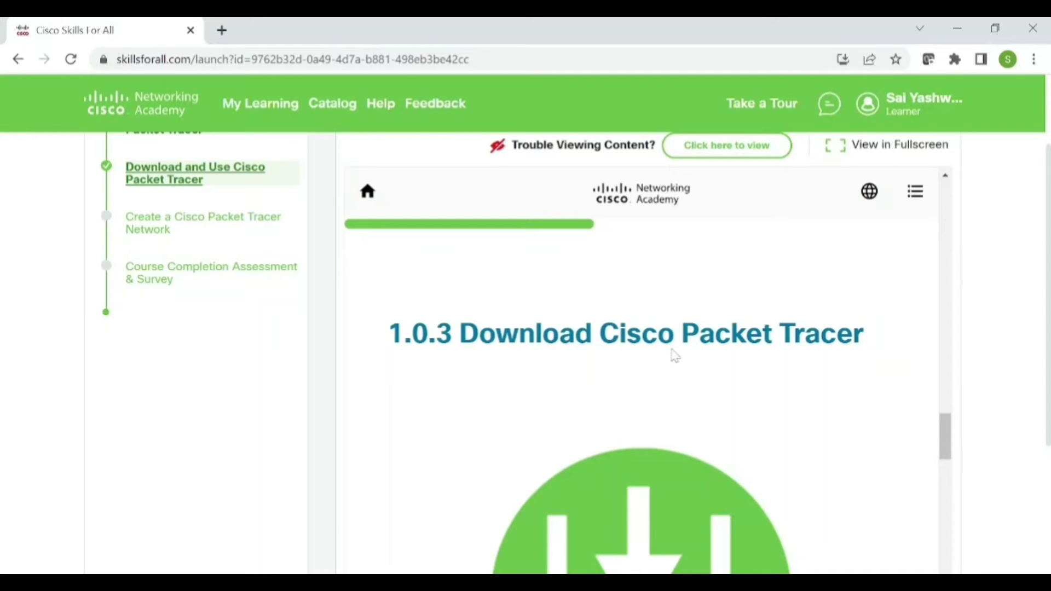
scroll(677, 355, "down", 5)
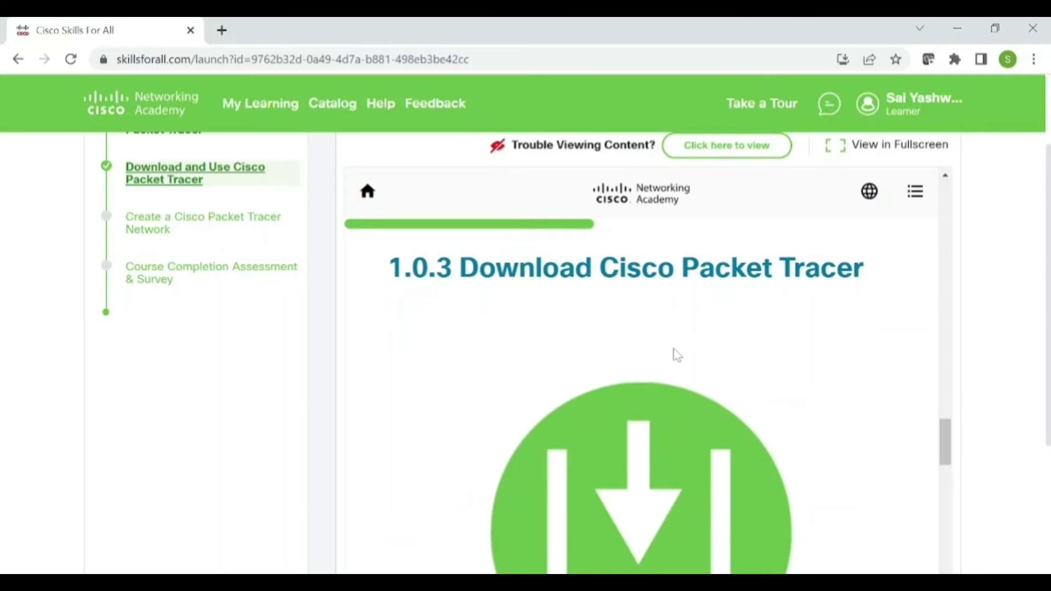
scroll(677, 354, "down", 3)
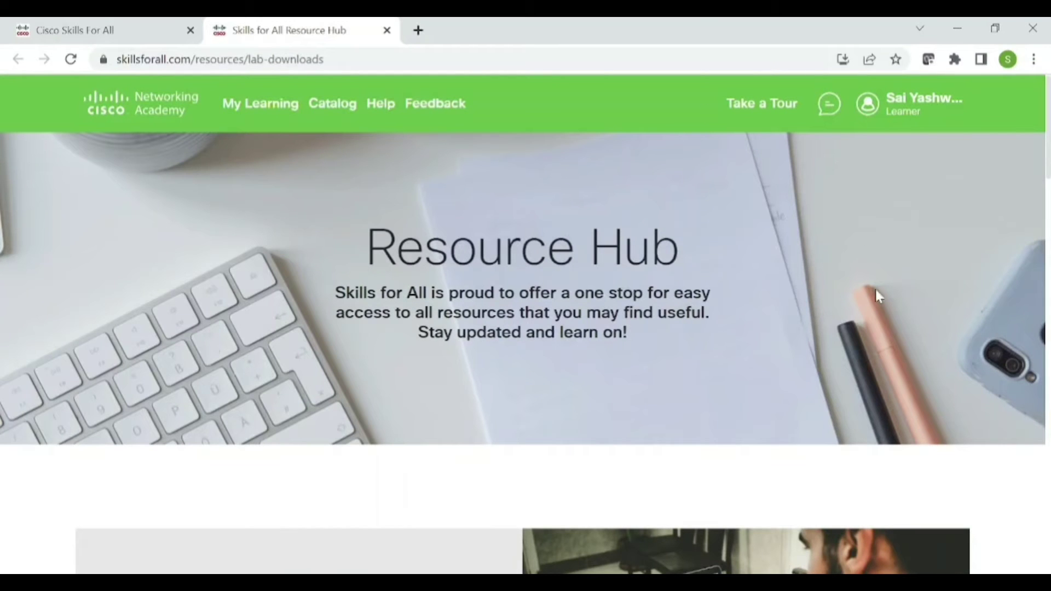
Step: Scroll to Learning Resources and download Packet Tracer 8.1.1 for Windows 64bit
scroll(1047, 260, "down", 10)
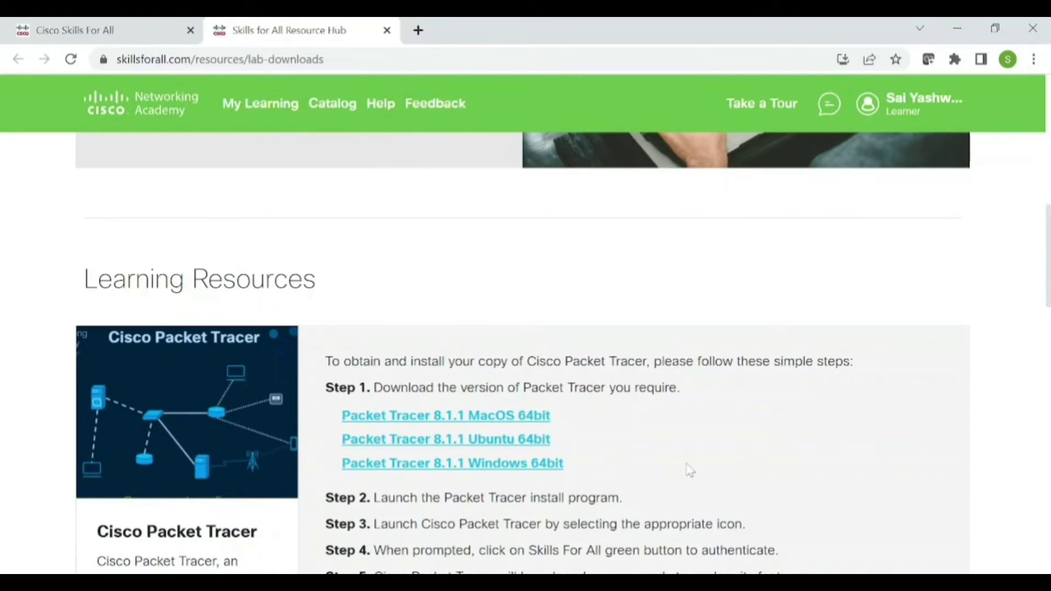
scroll(689, 470, "down", 2)
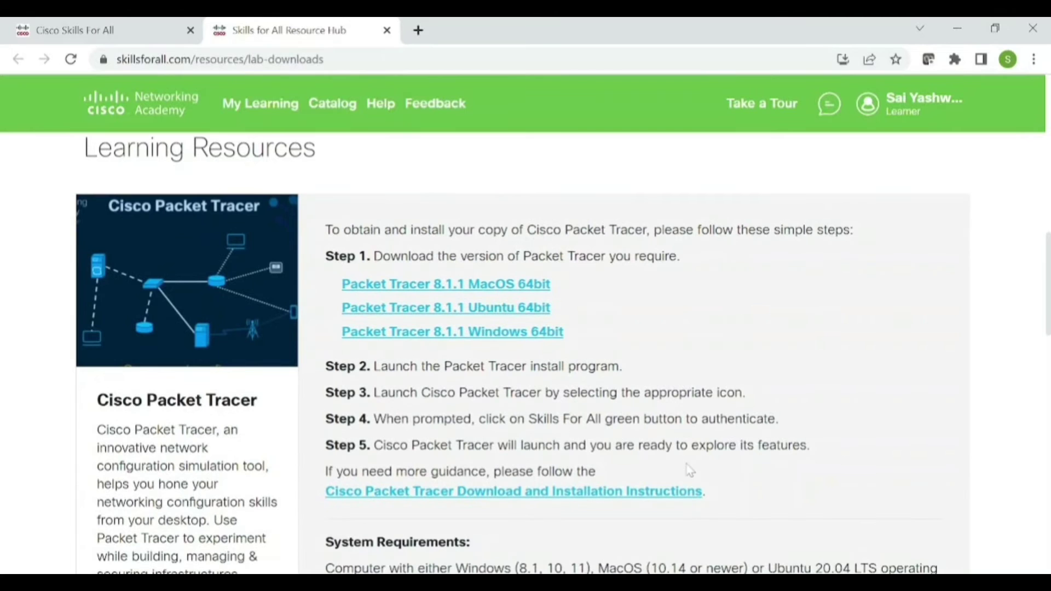
left_click(529, 335)
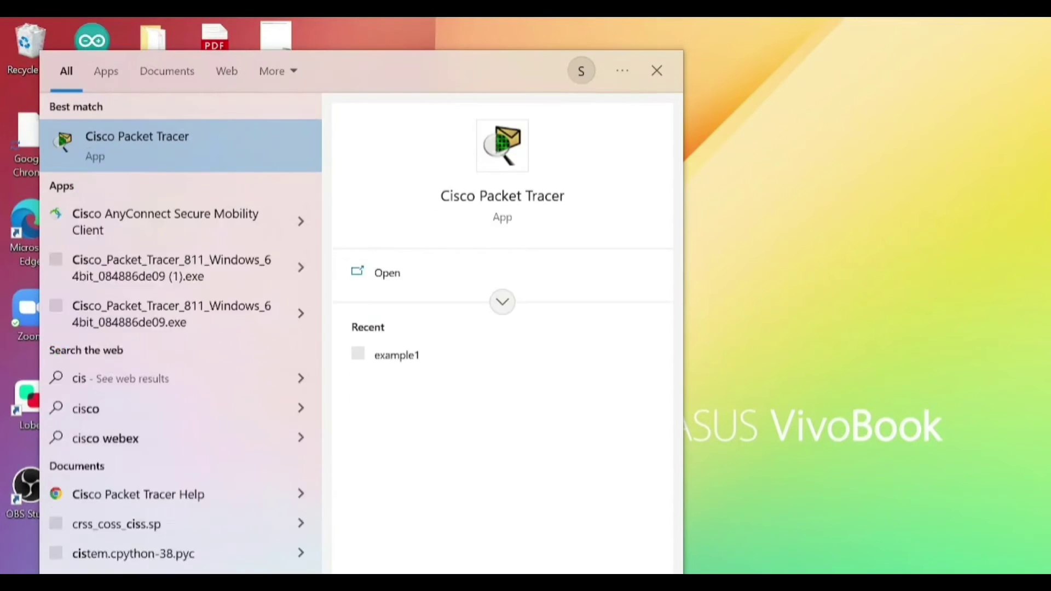
Step: Search Windows for 'cisc' and launch Cisco Packet Tracer from its desktop shortcut
type("c")
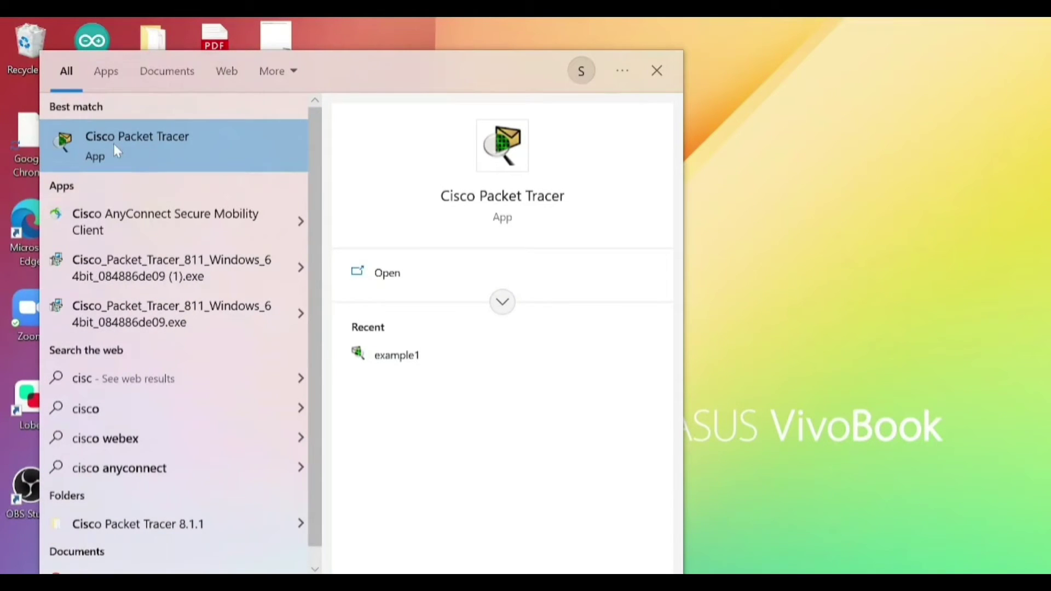
left_click(695, 155)
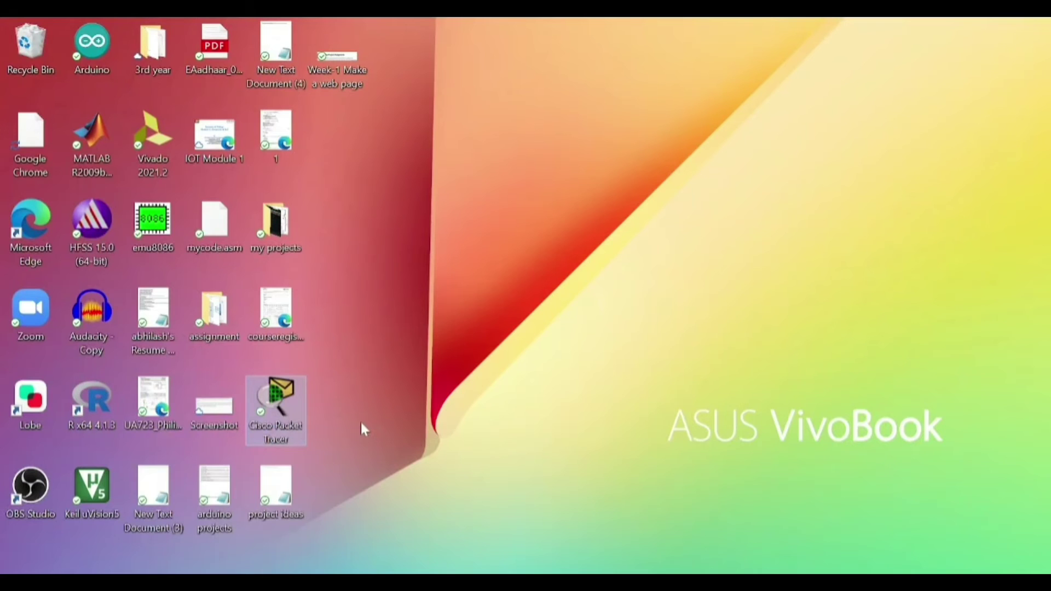
double_click(269, 407)
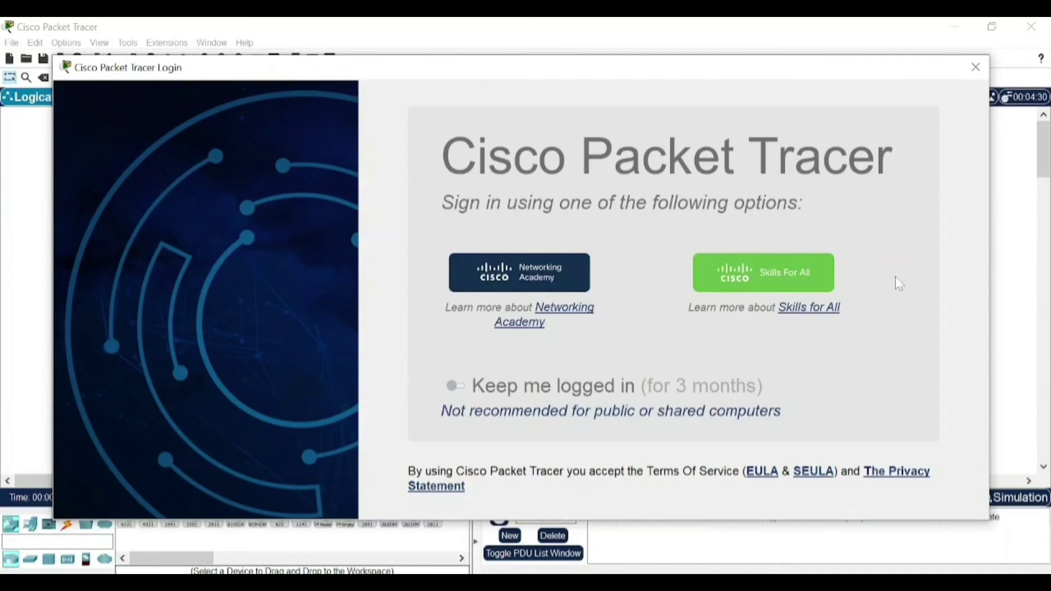
Step: Choose Skills For All sign-in in the Packet Tracer Login dialog, retrying once
left_click(790, 278)
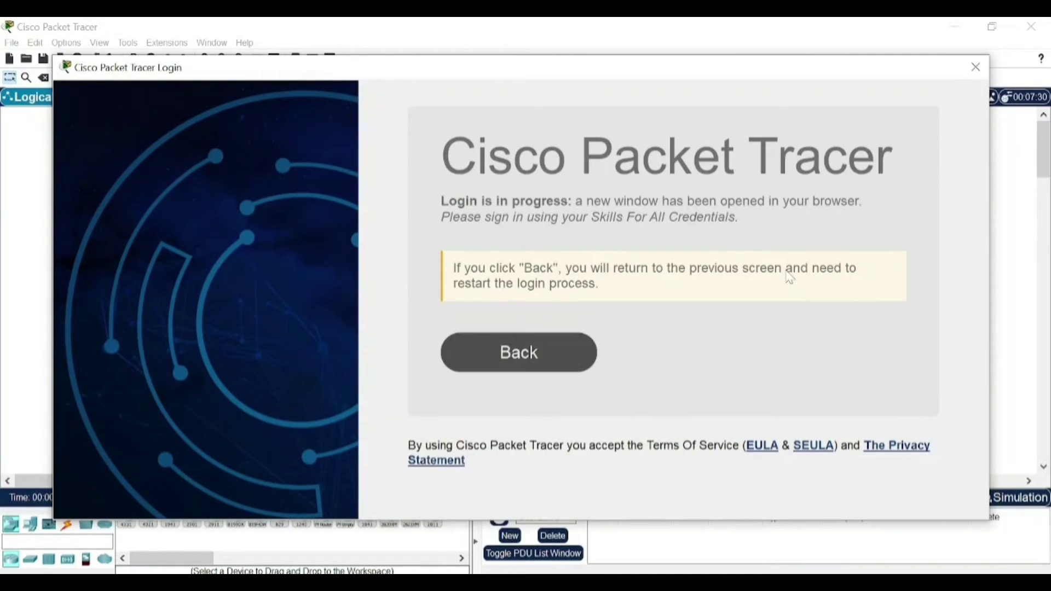
left_click(559, 357)
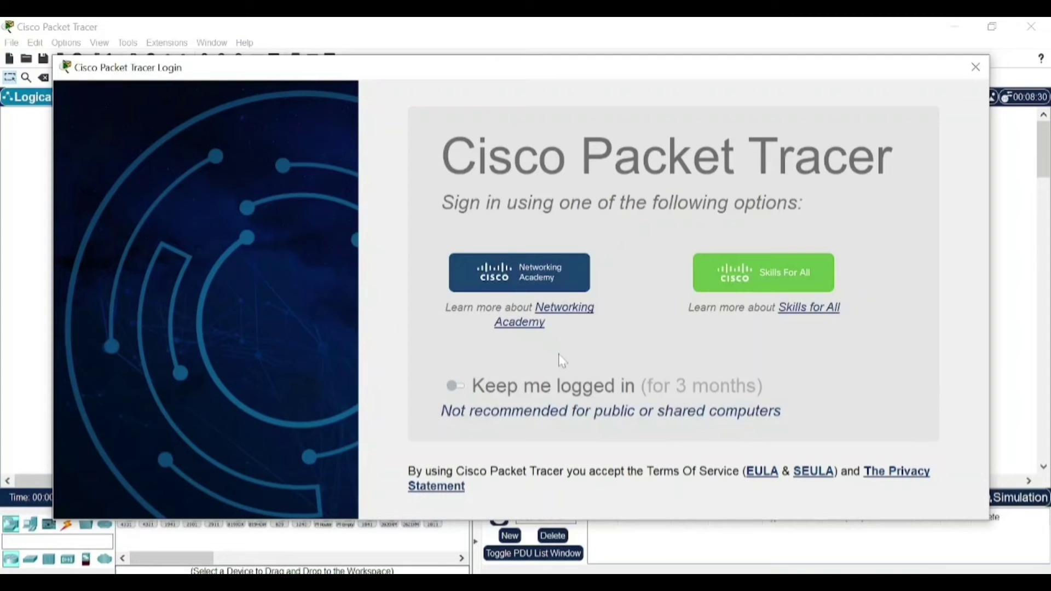
left_click(734, 273)
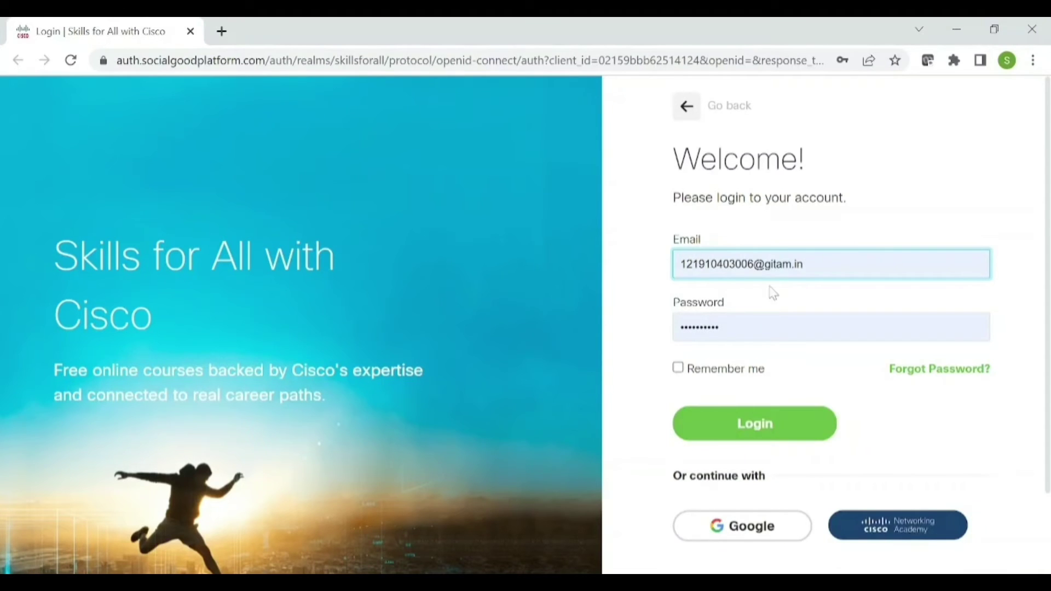
Step: Submit the Skills for All account credentials on the browser login page
left_click(739, 430)
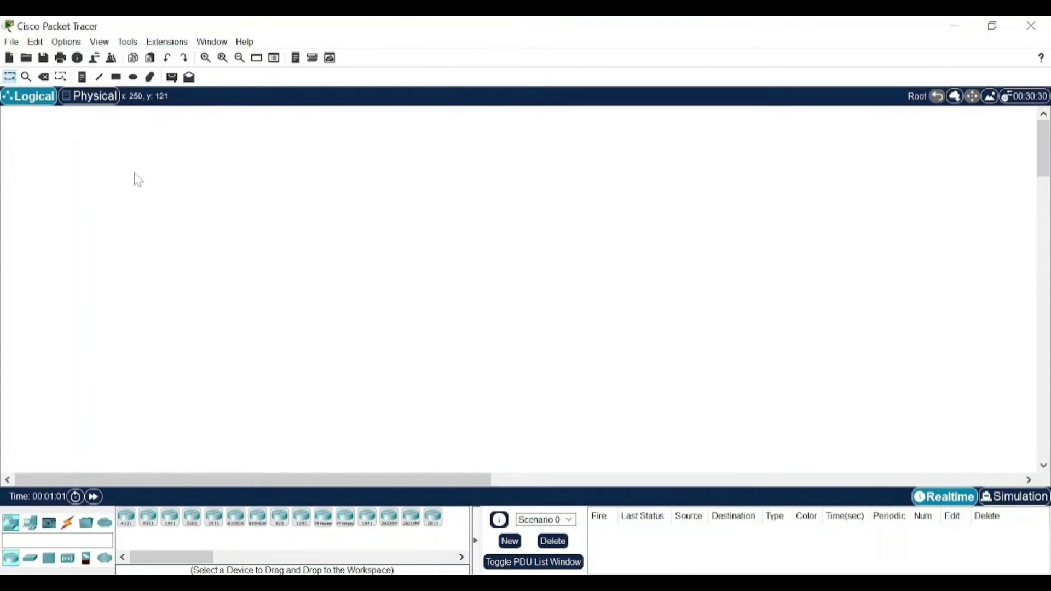
Step: Drag two PC-PT computers, PC0 and PC1, side by side from End Devices
left_click(16, 44)
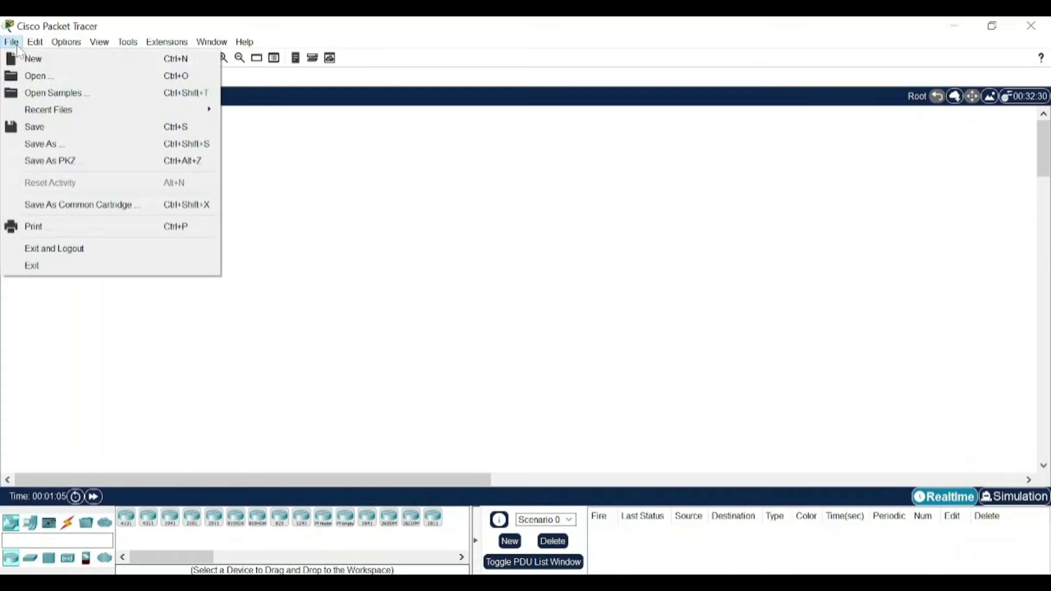
left_click(446, 347)
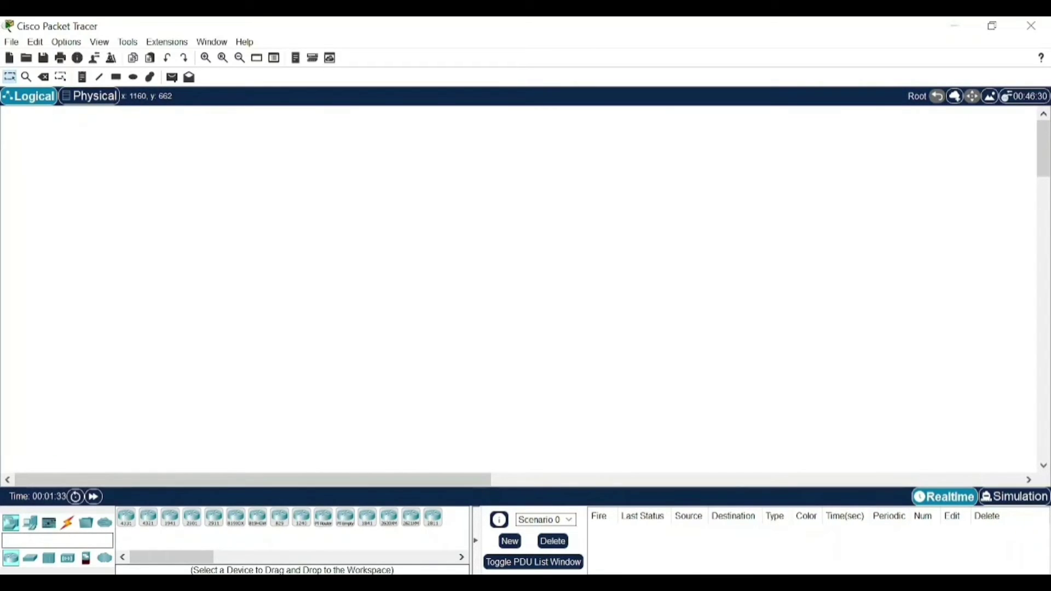
left_click(31, 527)
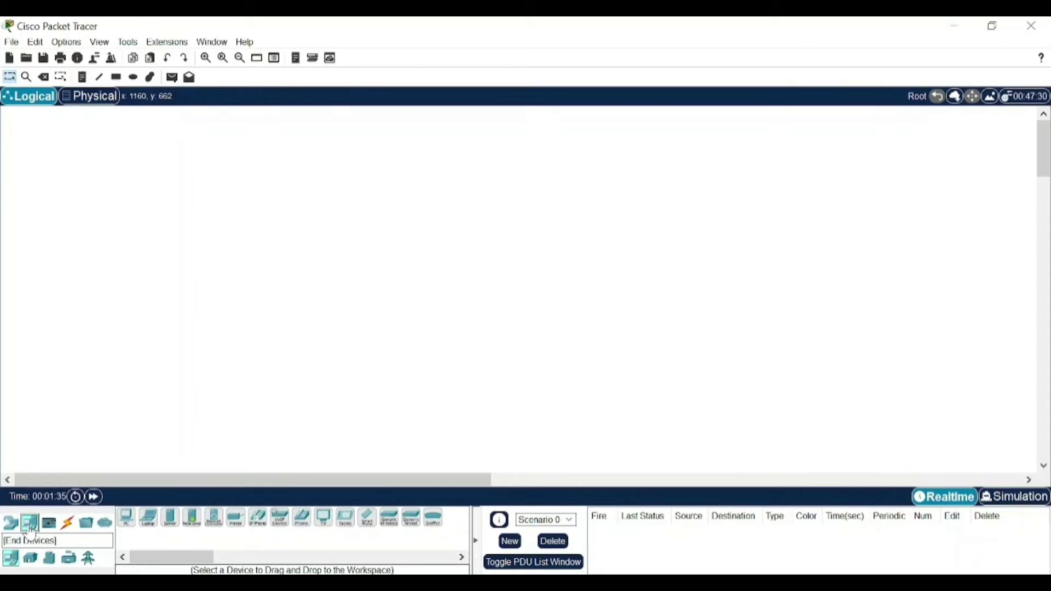
left_click_drag(127, 517, 109, 308)
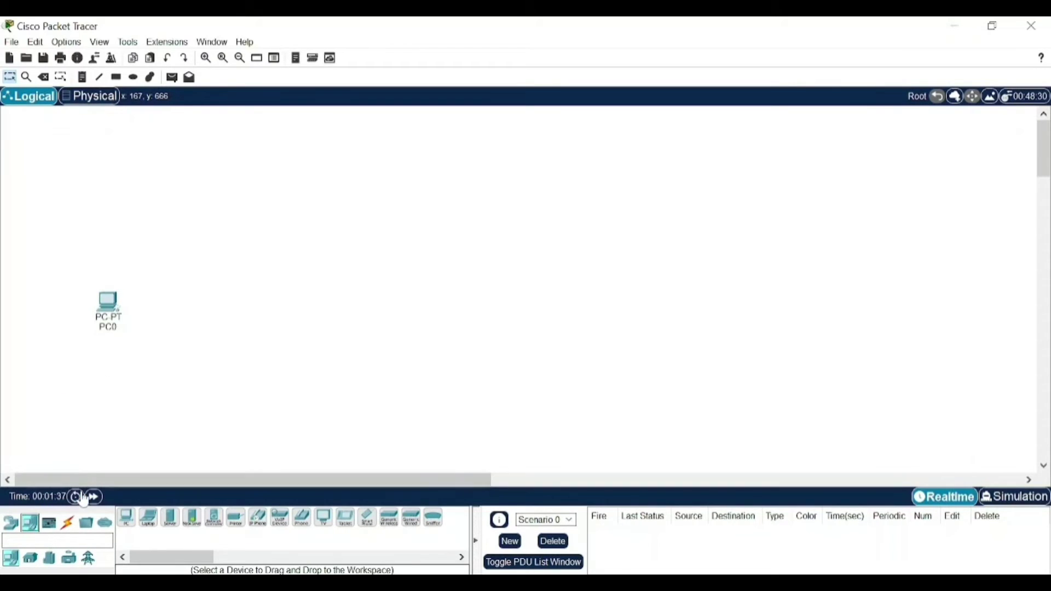
left_click_drag(126, 517, 207, 307)
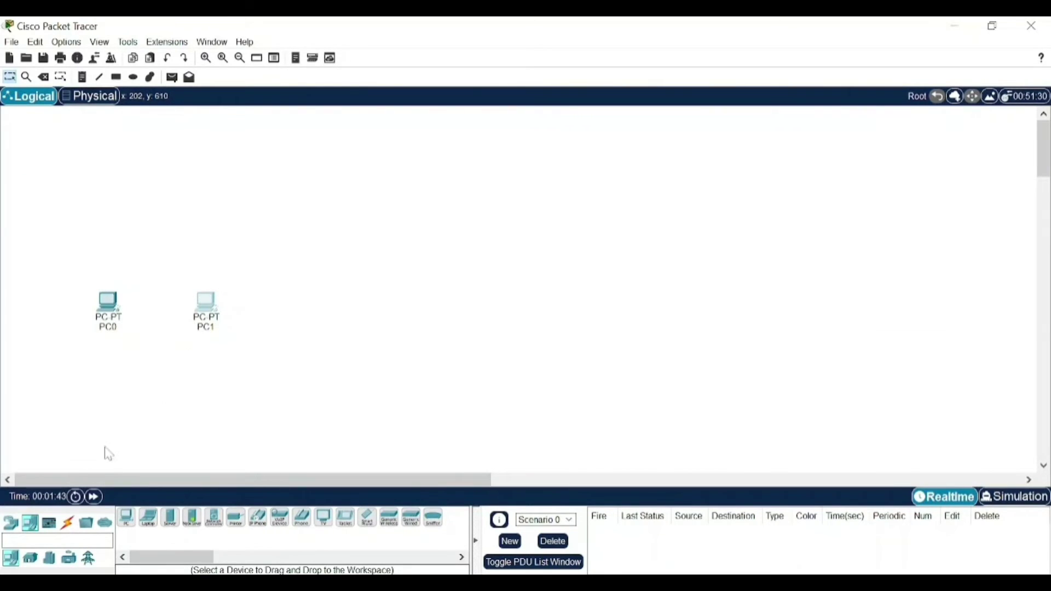
Step: Connect PC0 FastEthernet0 to PC1 FastEthernet0 with a Copper Cross-Over cable
left_click(69, 529)
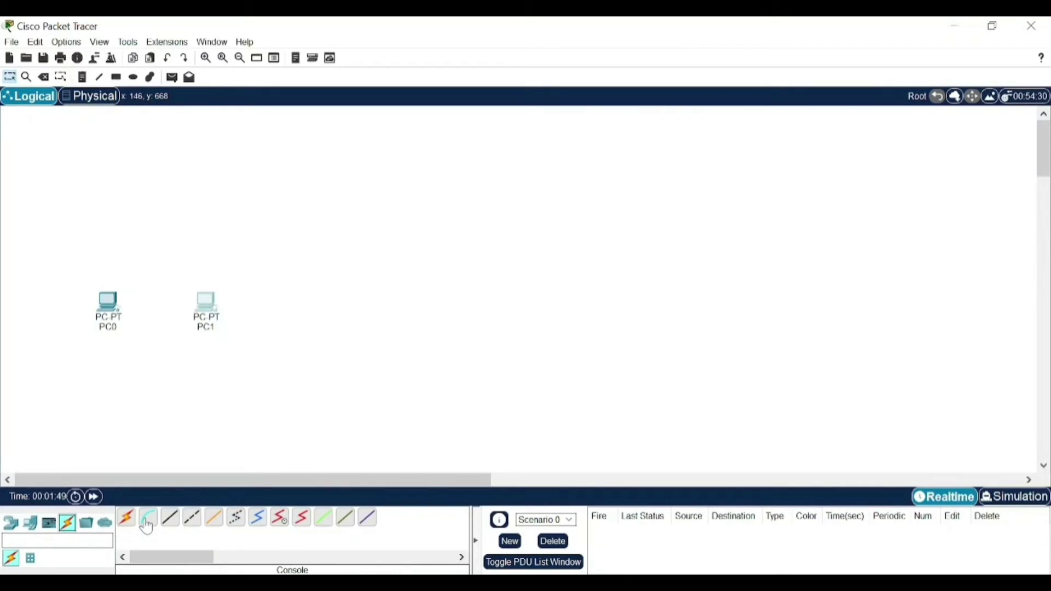
left_click(191, 525)
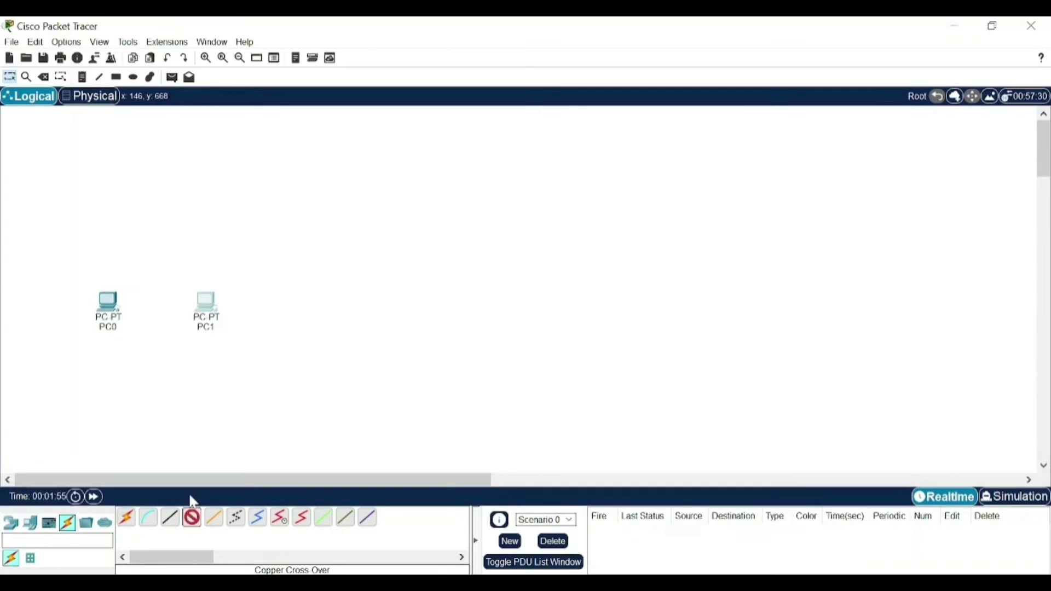
left_click(109, 310)
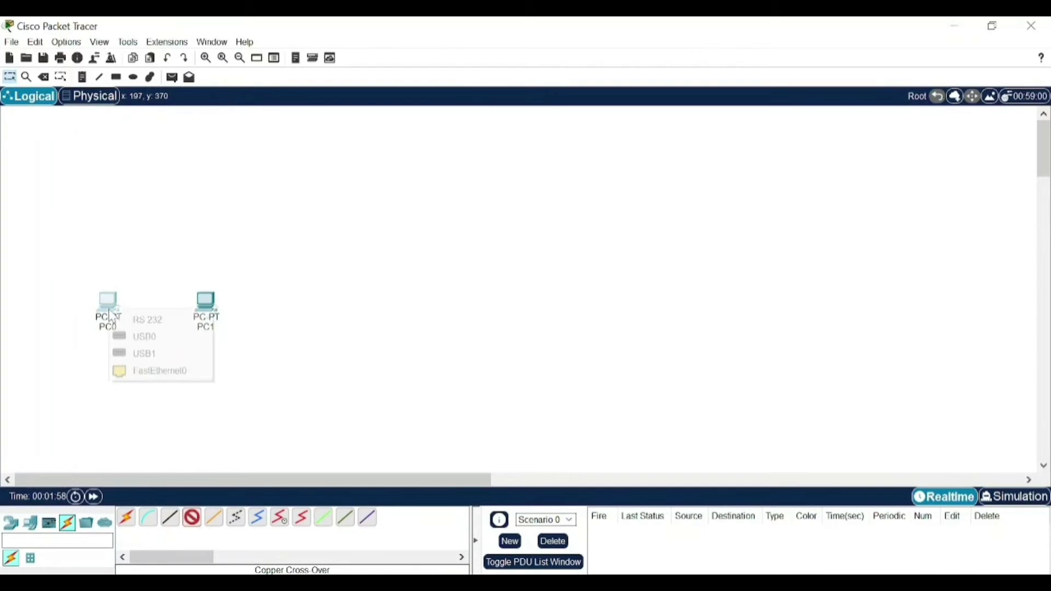
left_click(145, 373)
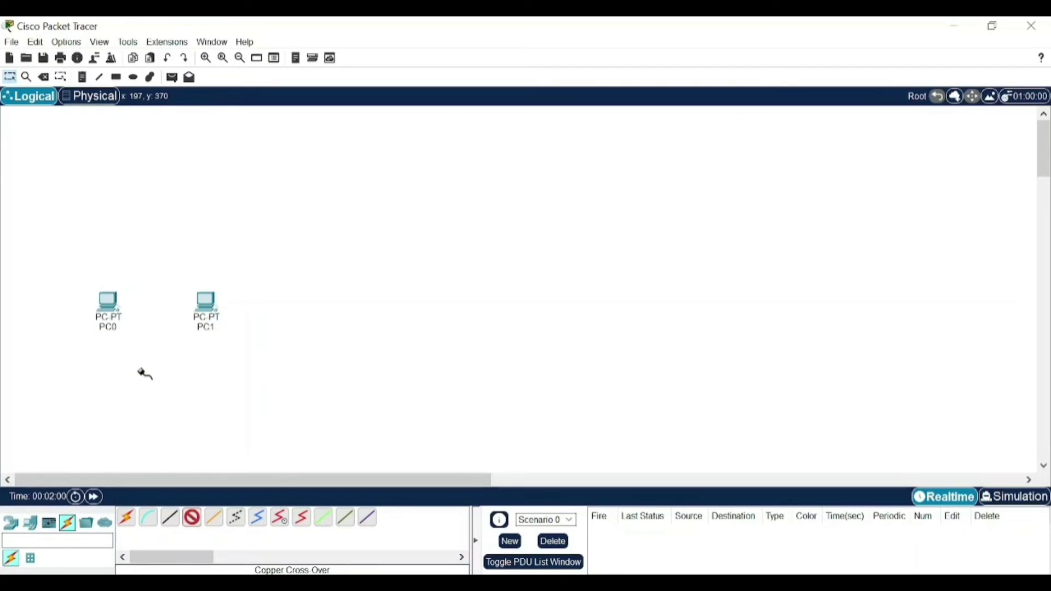
left_click(205, 304)
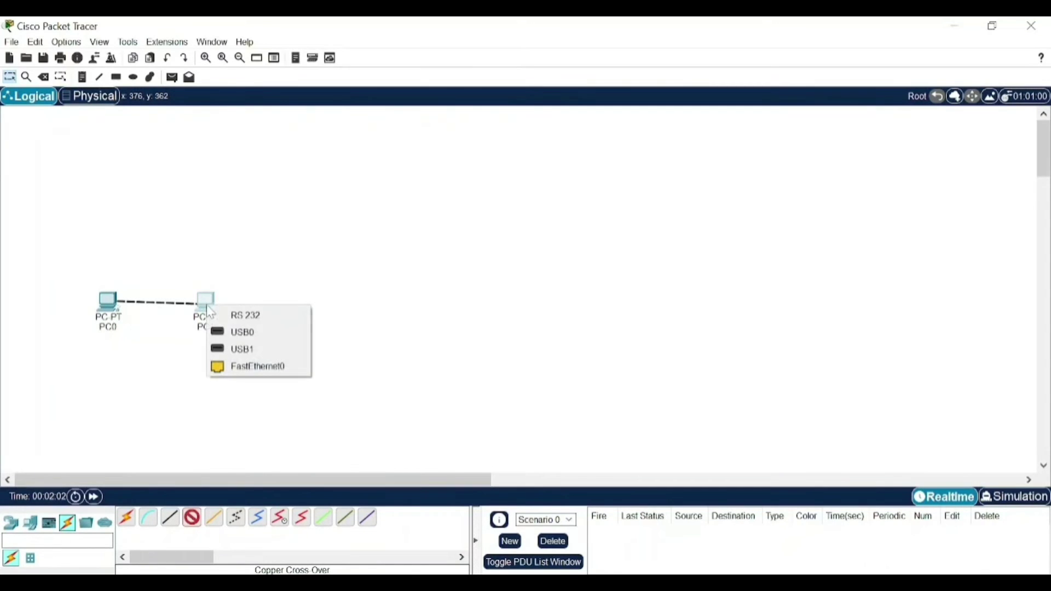
left_click(249, 374)
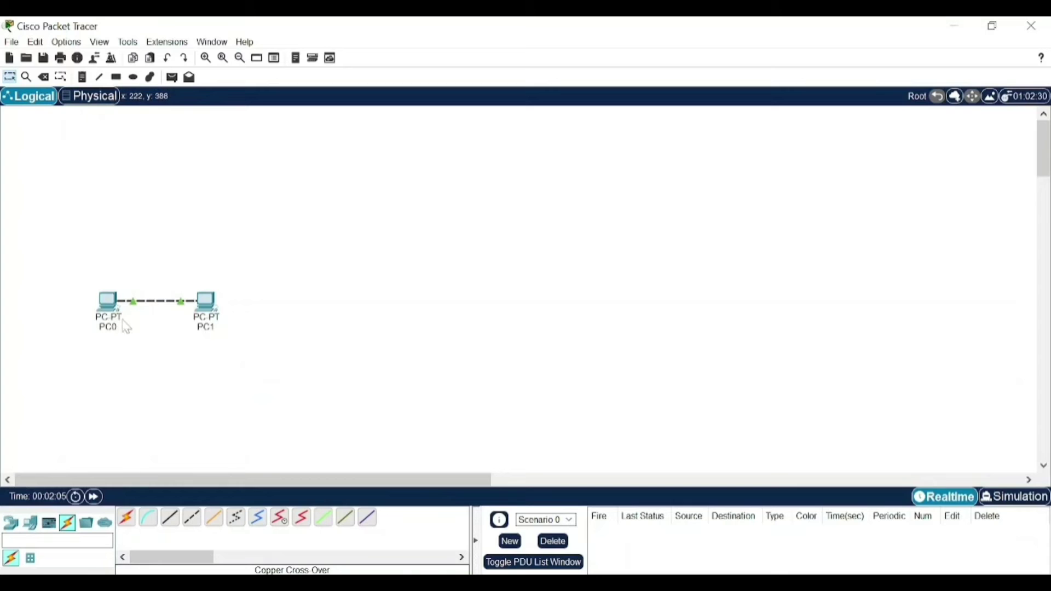
mouse_move(112, 307)
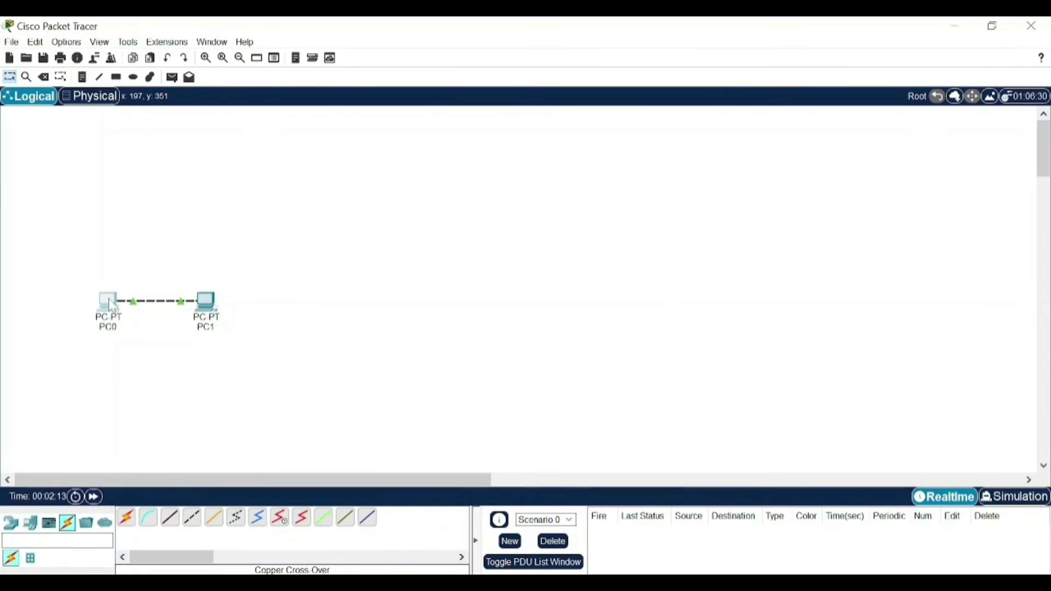
Step: In PC0's IP Configuration, enter 20.20.20.1 so mask 255.0.0.0 fills in, then close
left_click(113, 308)
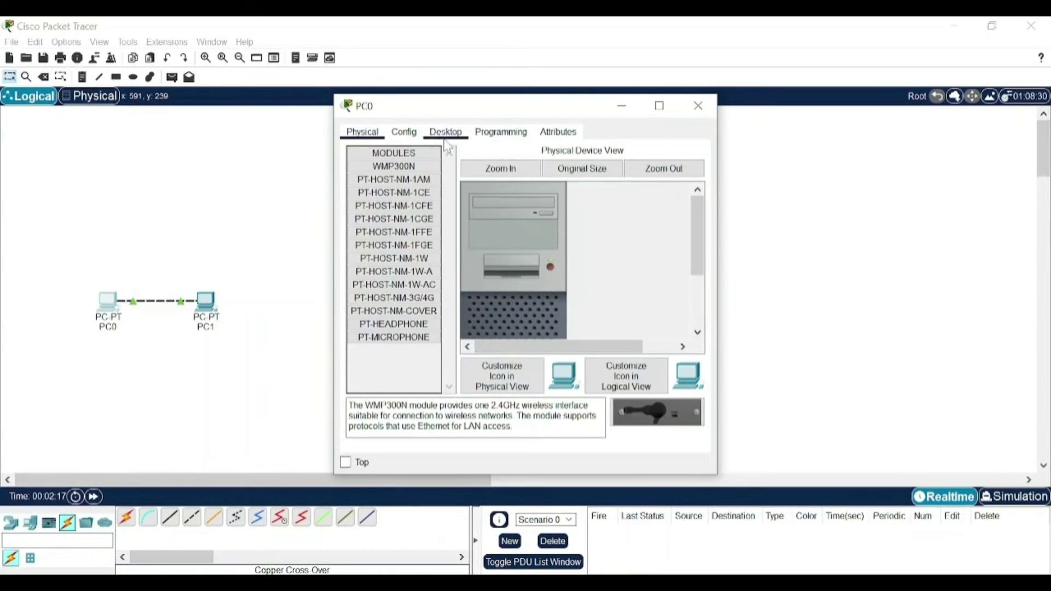
left_click(407, 136)
left_click(446, 133)
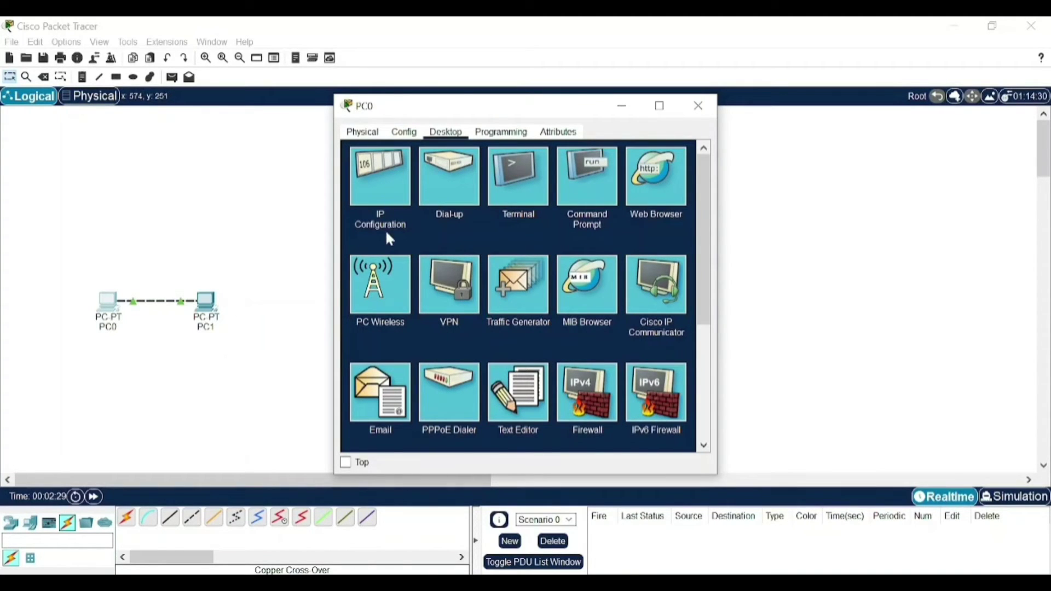
left_click(373, 185)
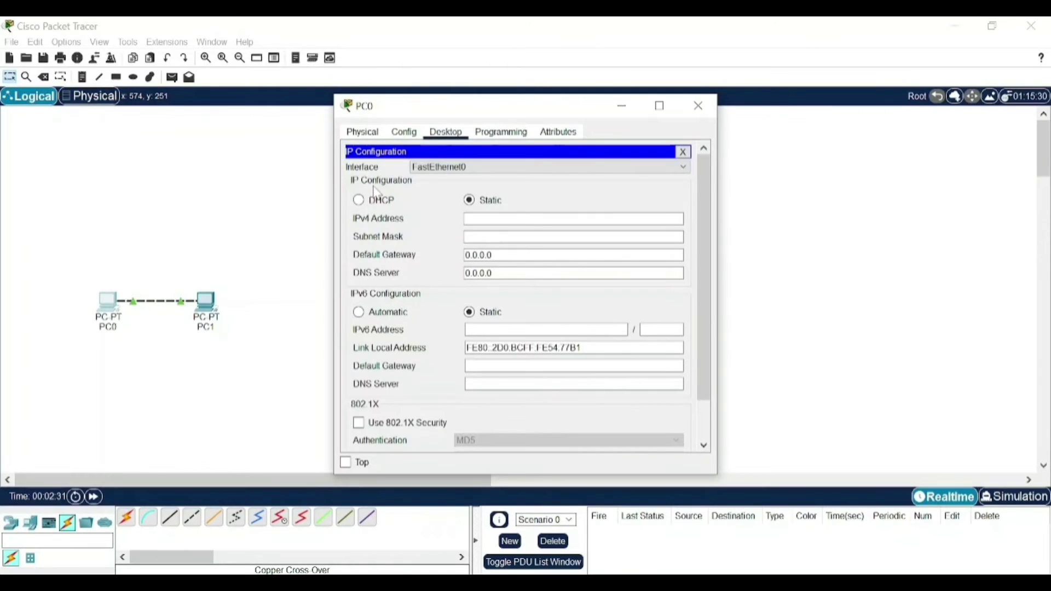
left_click(502, 225)
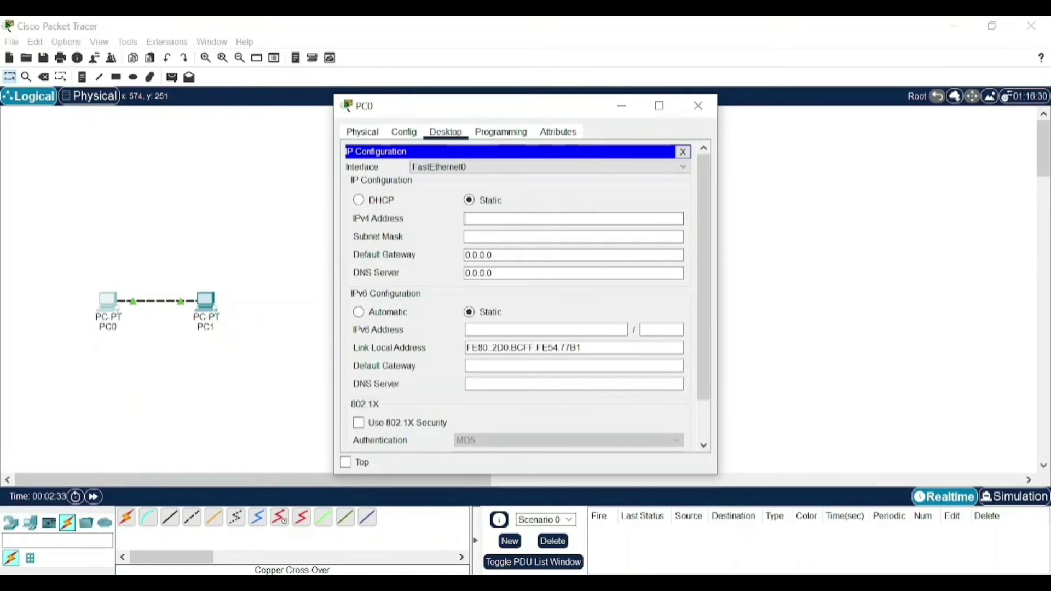
type("20.20.20.1")
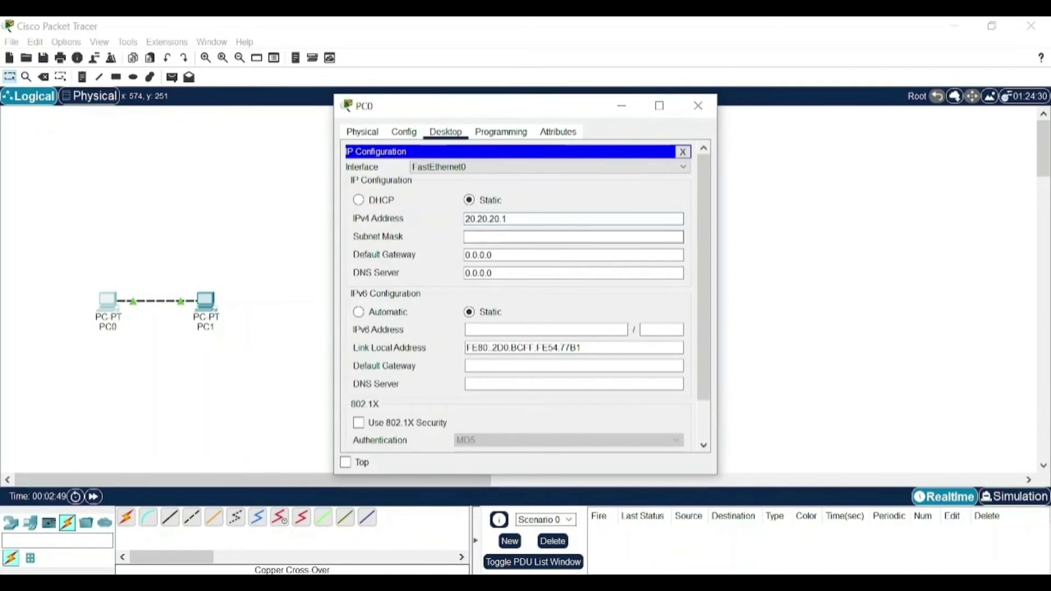
key("Tab")
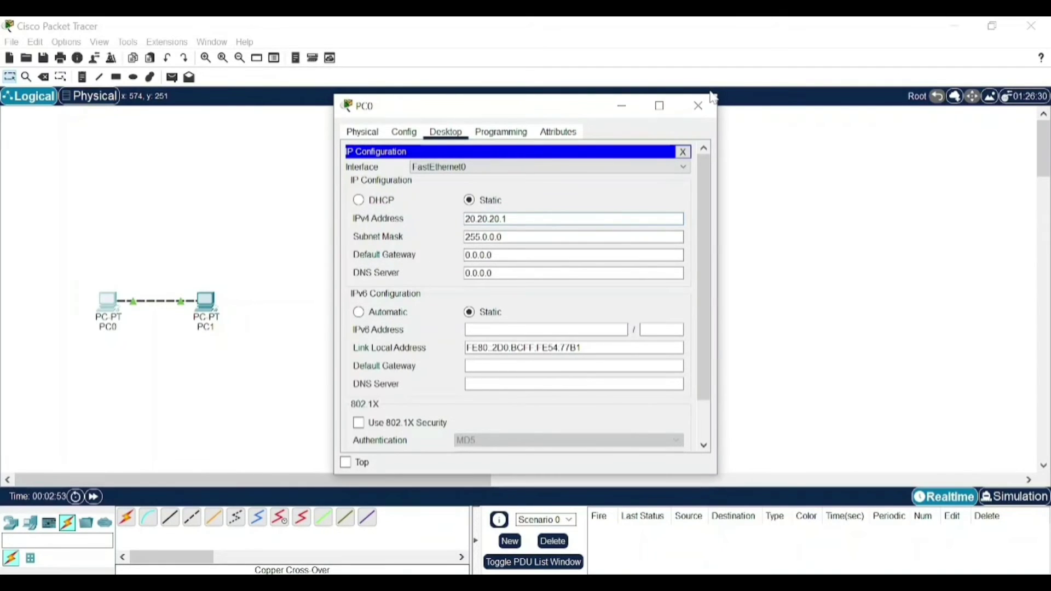
left_click(698, 105)
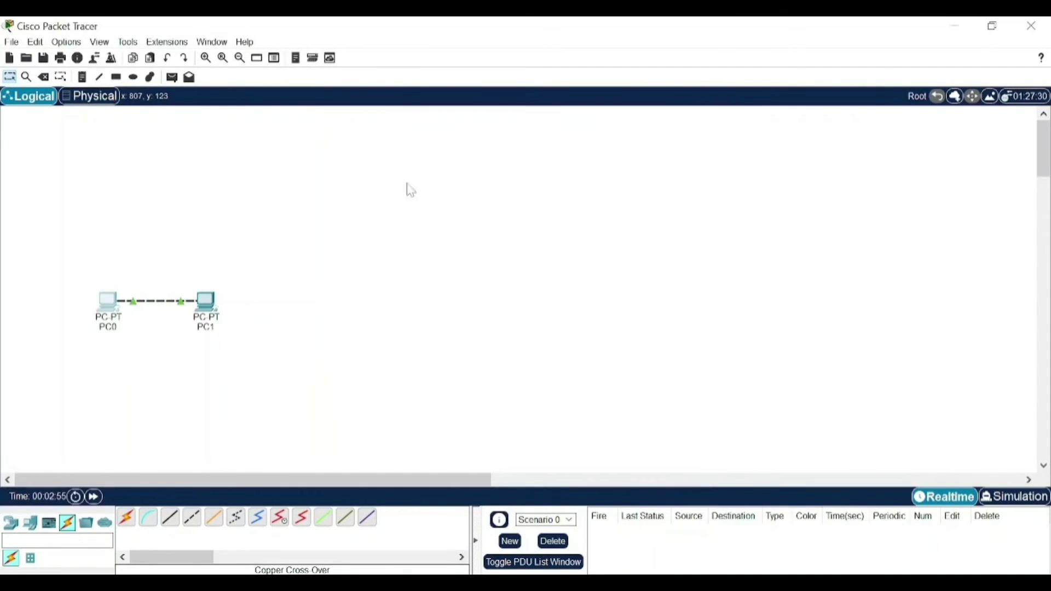
Step: Assign PC1 the static IPv4 address 20.20.20.2 with subnet mask 255.0.0.0, then close its window
left_click(208, 304)
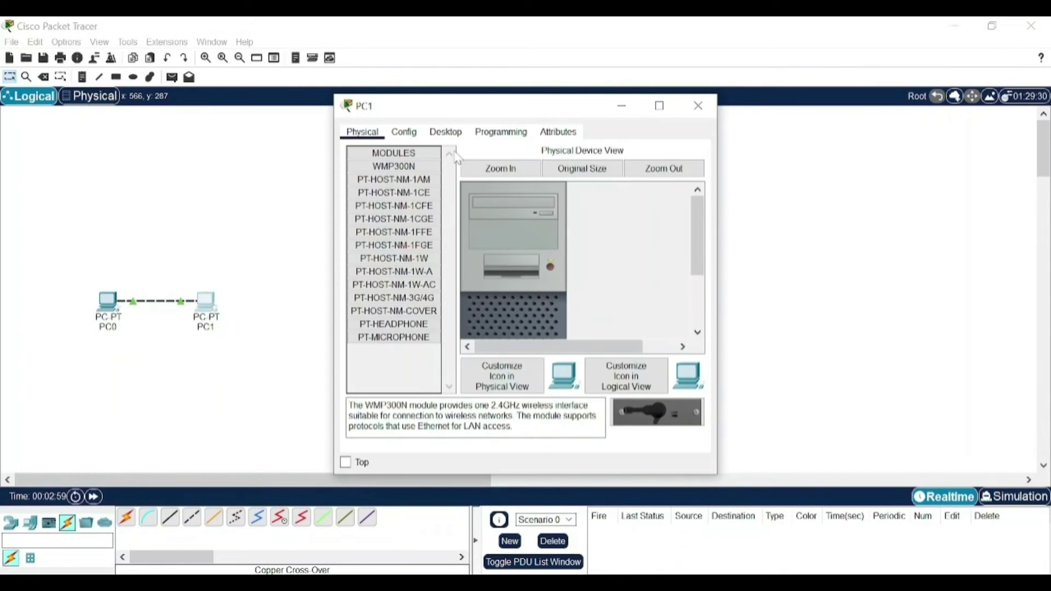
left_click(446, 132)
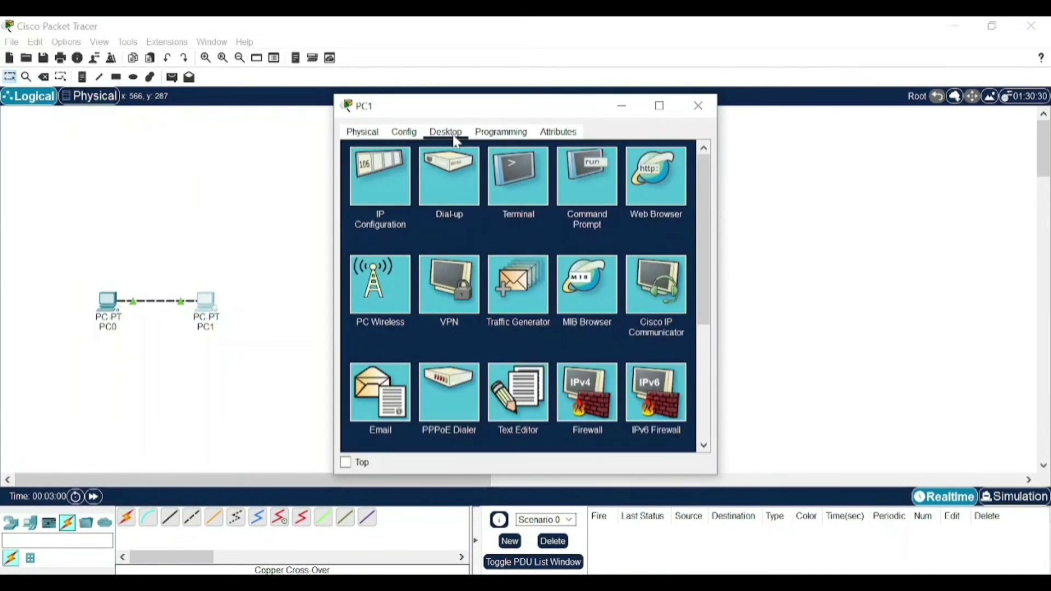
left_click(383, 217)
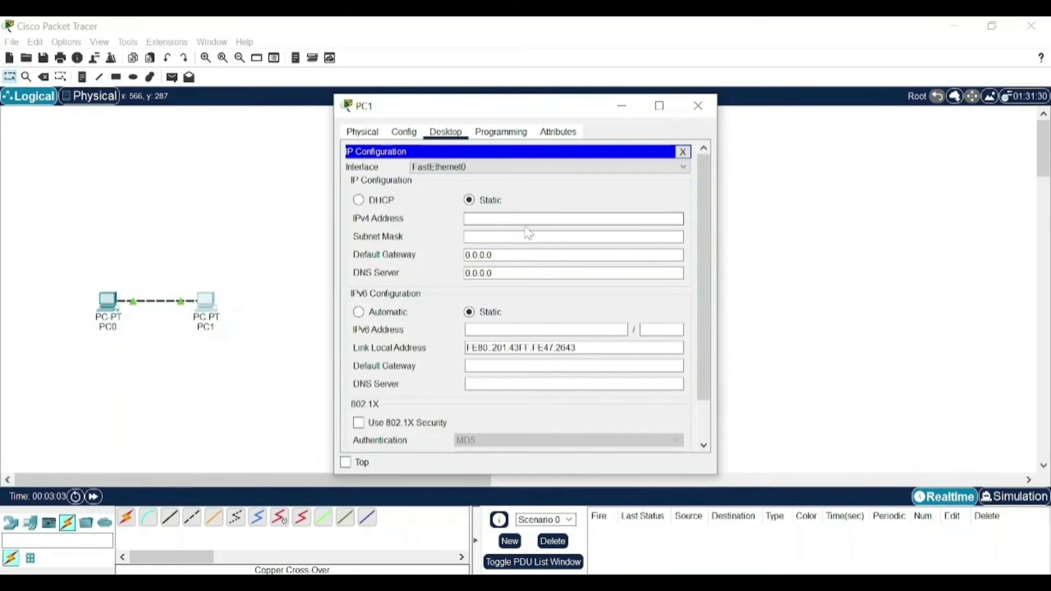
left_click(526, 220)
type("20.20.20.2")
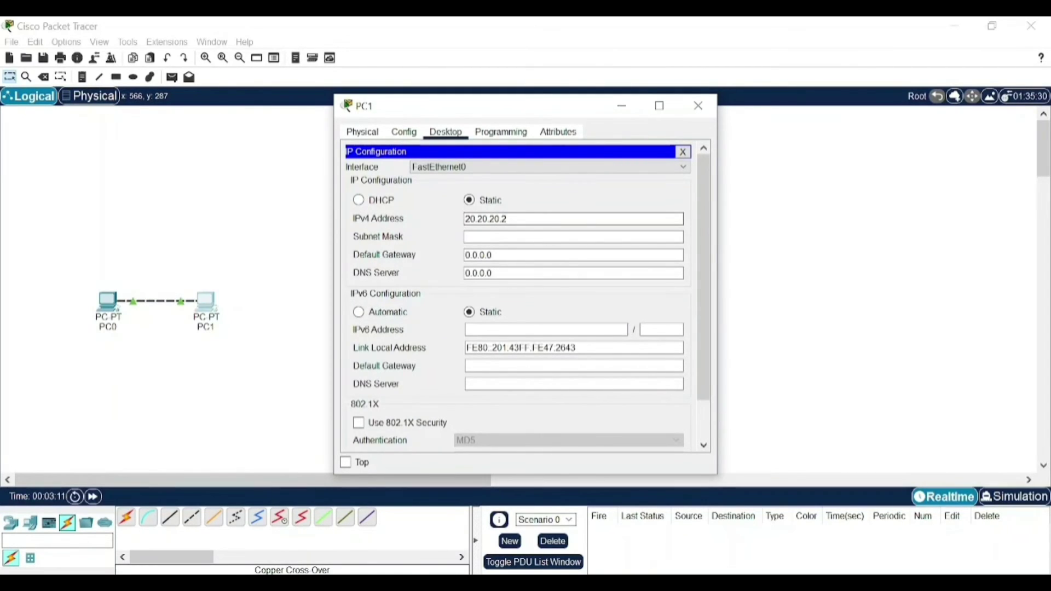
key("Tab")
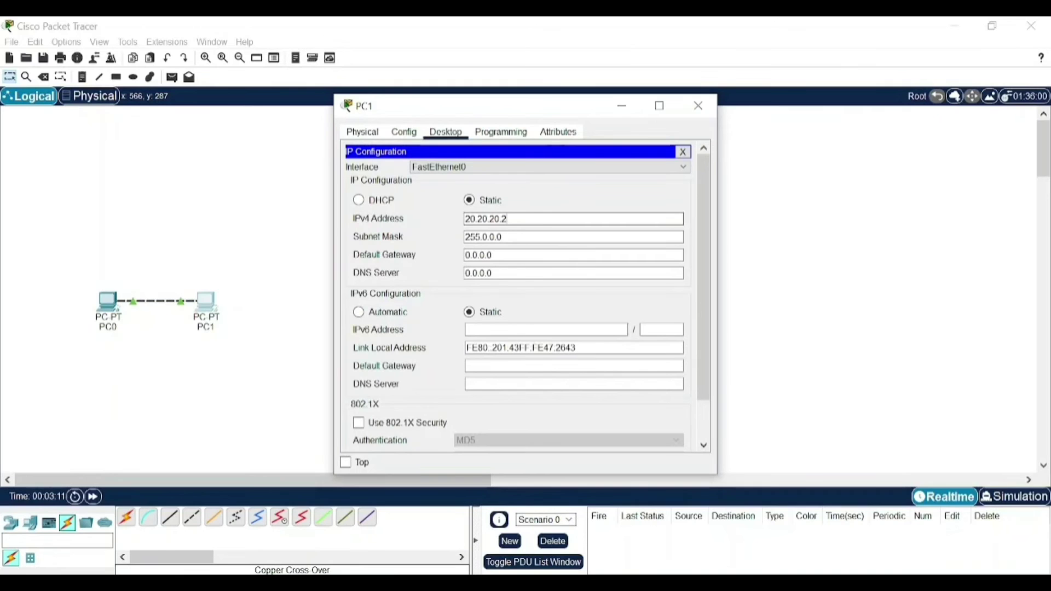
left_click(699, 106)
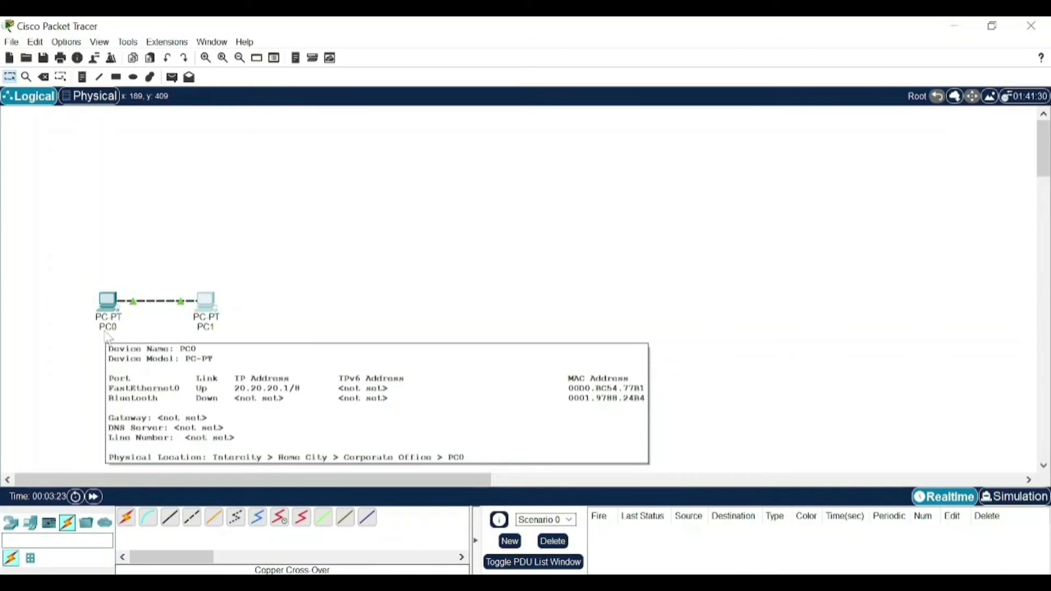
Step: Open PC0's Command Prompt and run ipconfig to show its addresses
left_click(113, 313)
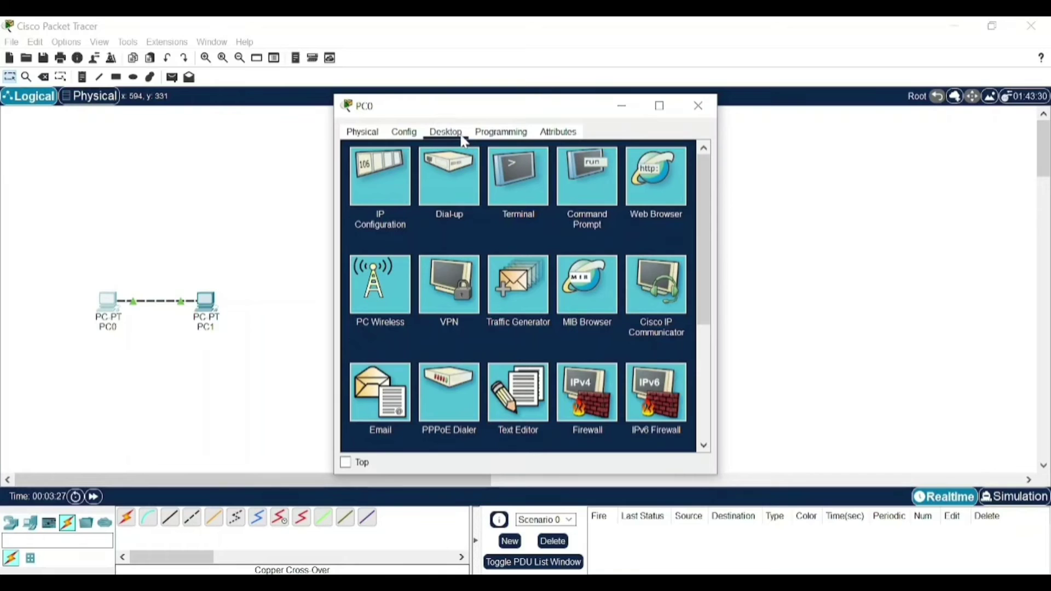
left_click(587, 181)
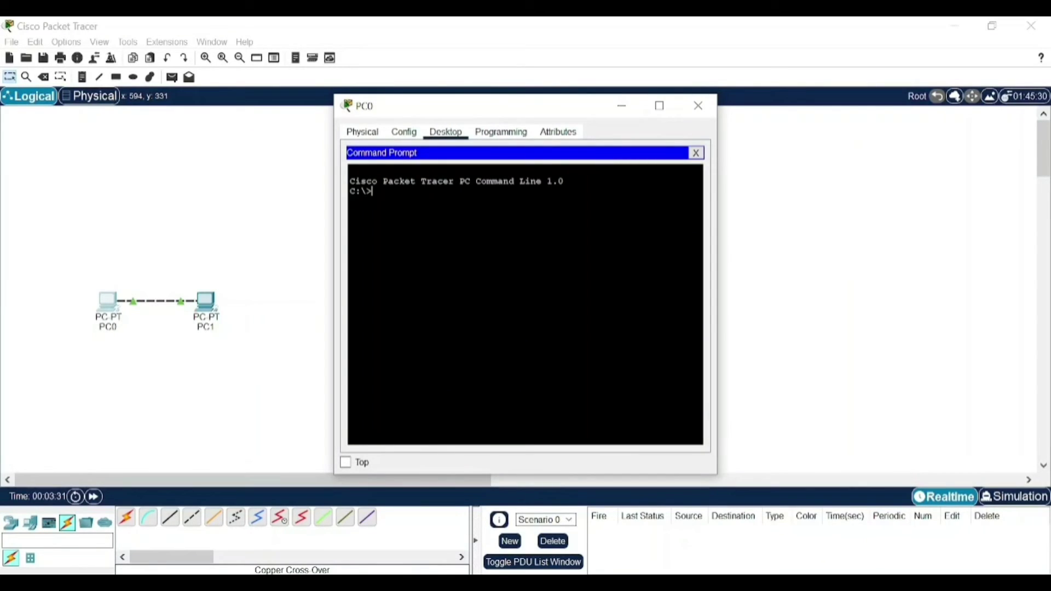
type("ipconfig")
key("Return")
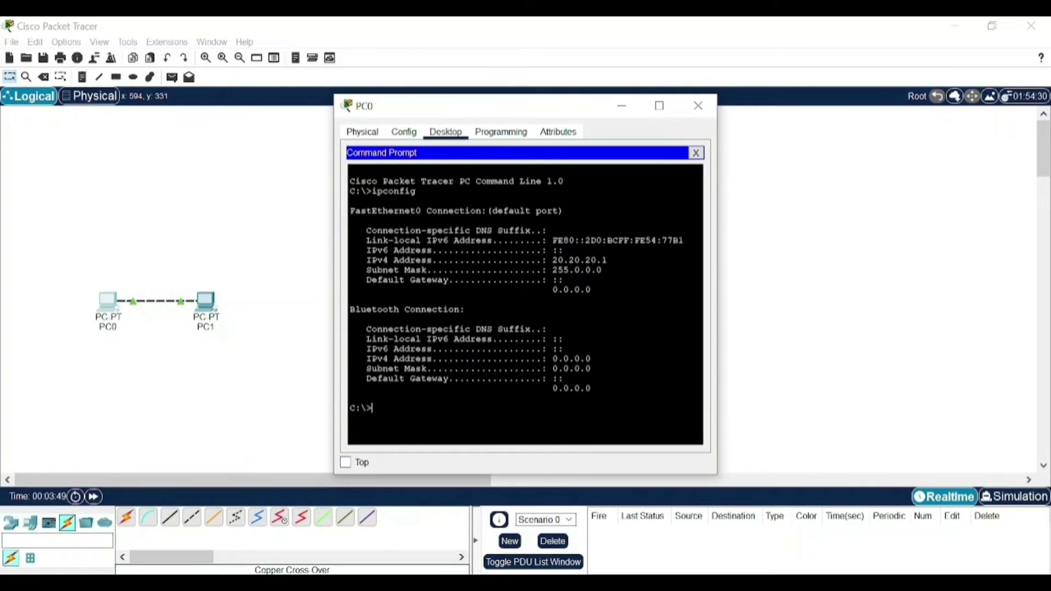
Step: Run ipconfig /all on PC0 and page to the end, confirming 20.20.20.1 with mask 255.0.0.0
type("pconfig /all")
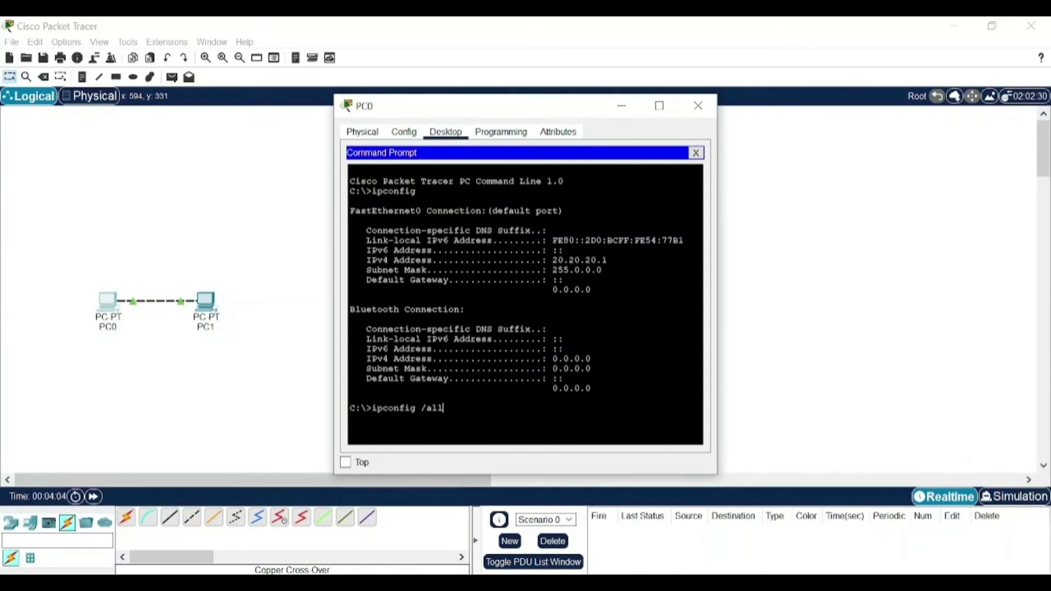
key("Return")
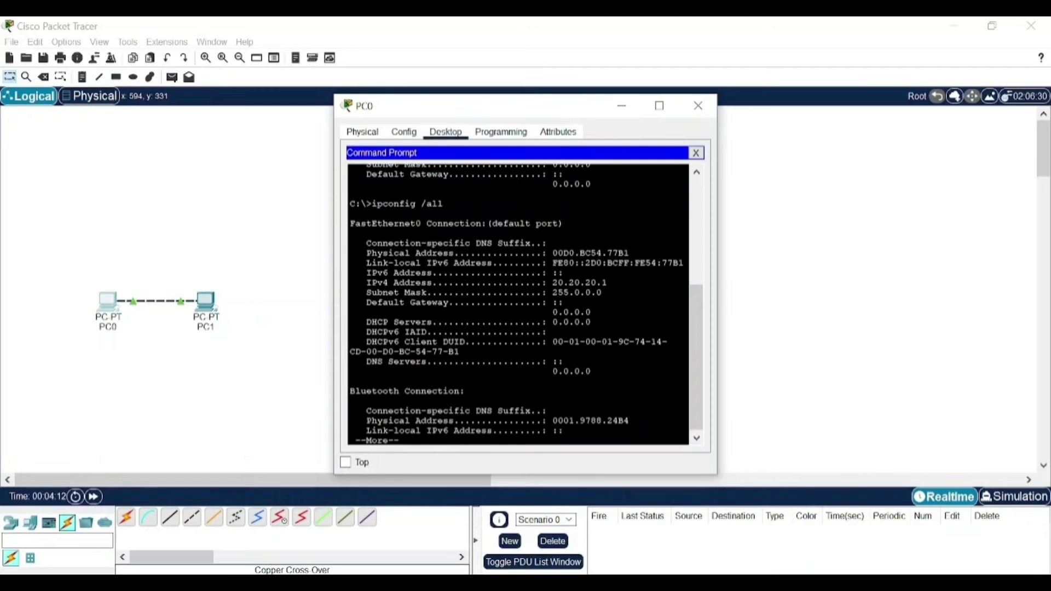
key("Return")
key("Return")
key("Return")
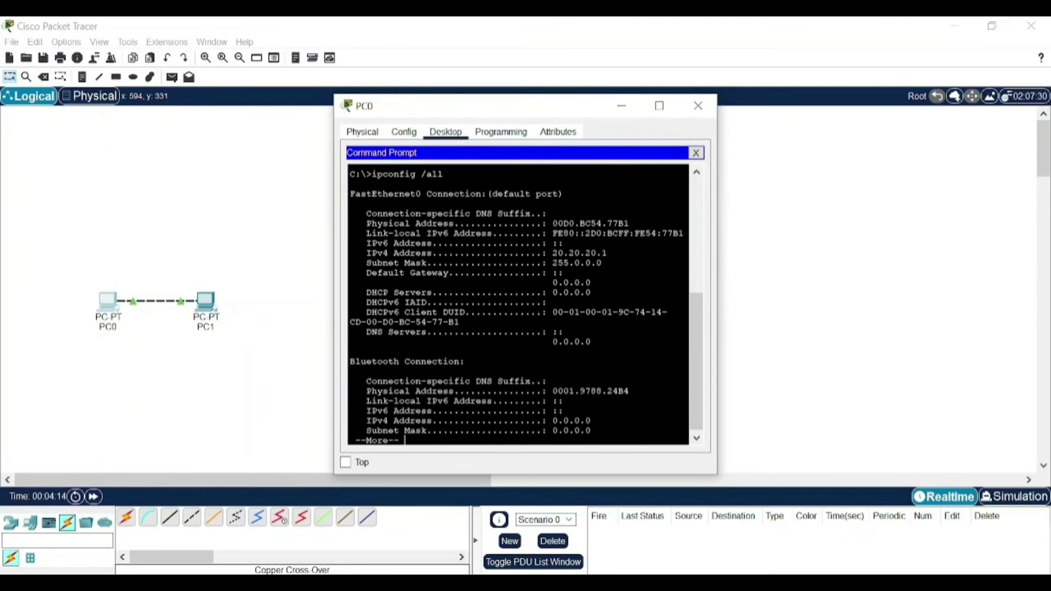
key("Return")
key("Return")
key("Return")
key("Return")
key("Return")
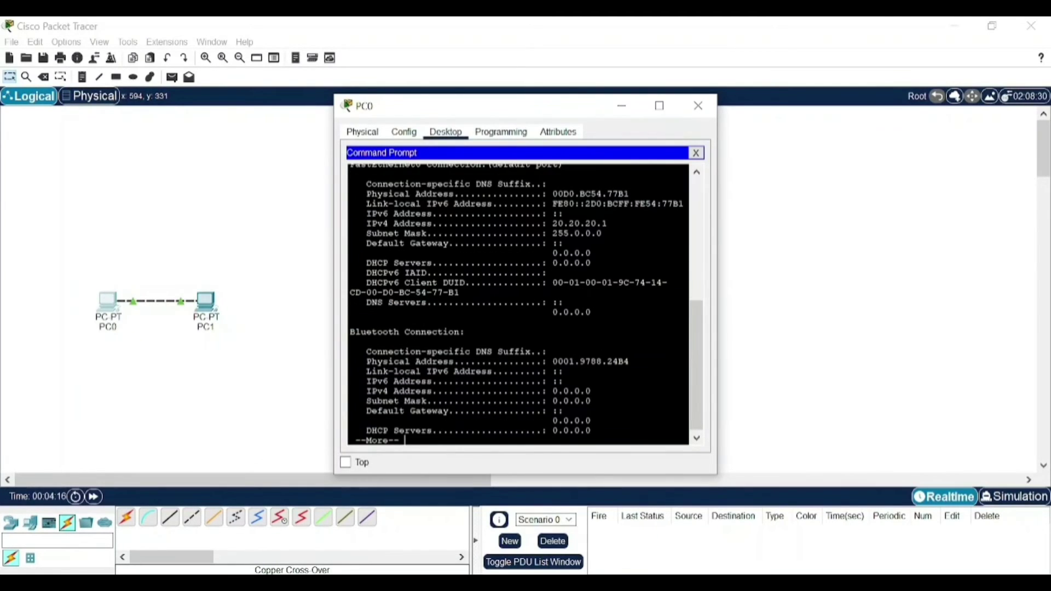
key("Return")
key("Return")
key("Return")
key("Return")
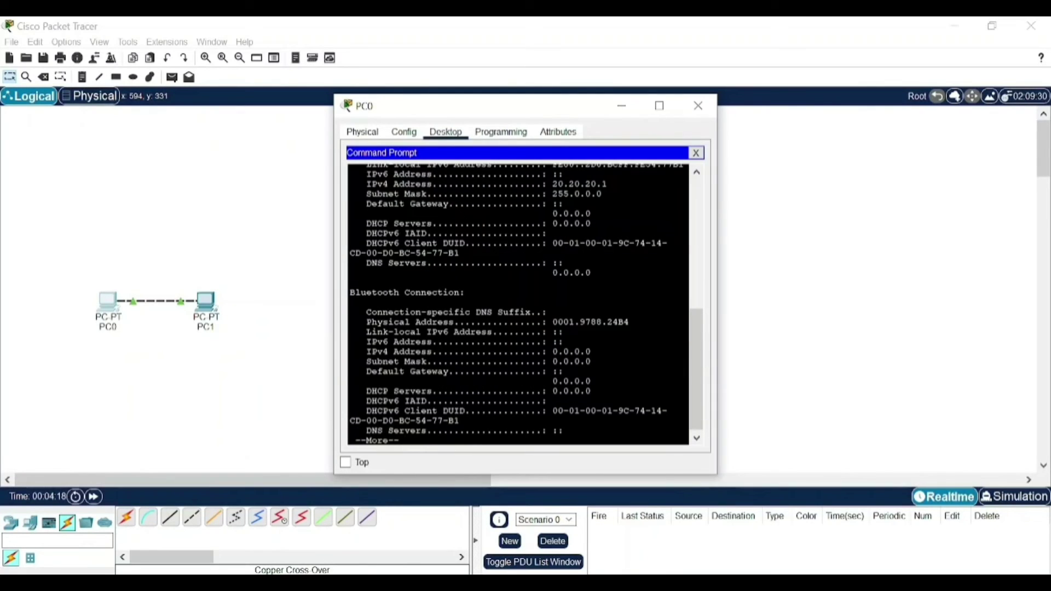
key("Return")
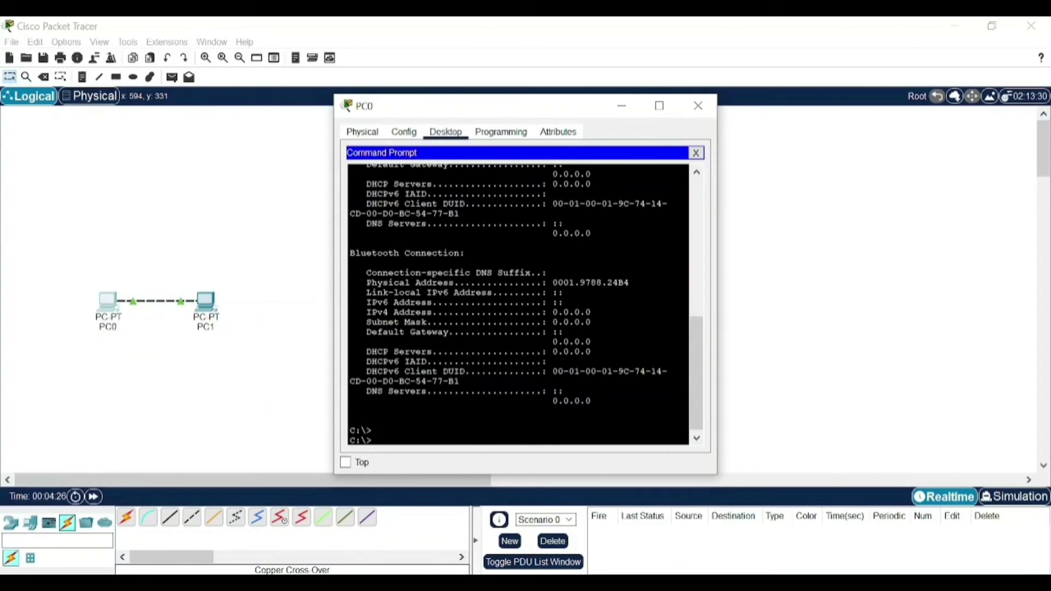
type("ping")
Step: From PC0, view ping's usage, then ping 20.20.20.2 and highlight the 4 received, 0% loss statistics
key("Return")
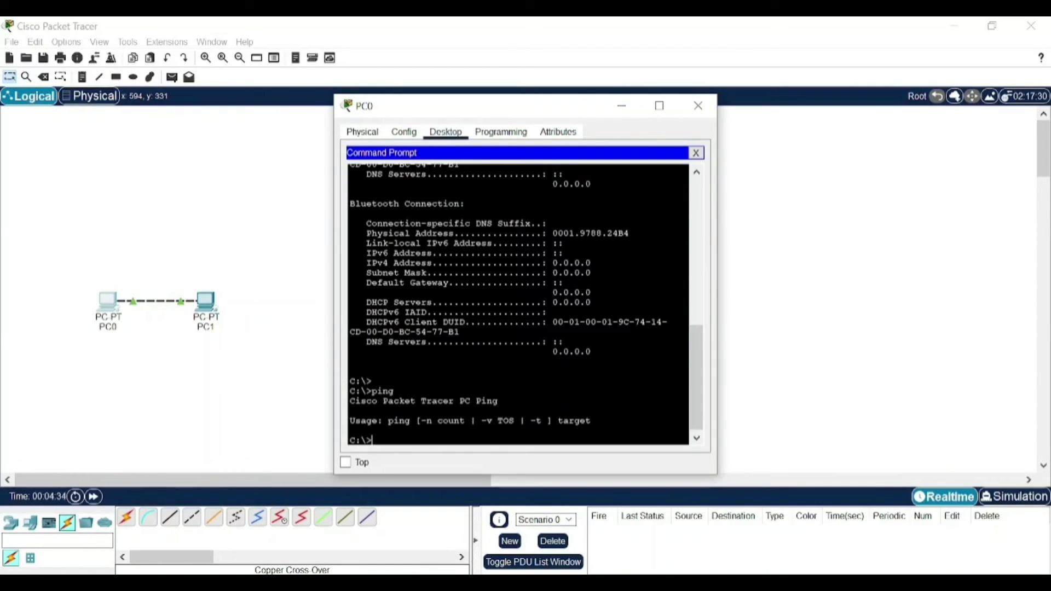
type("pin")
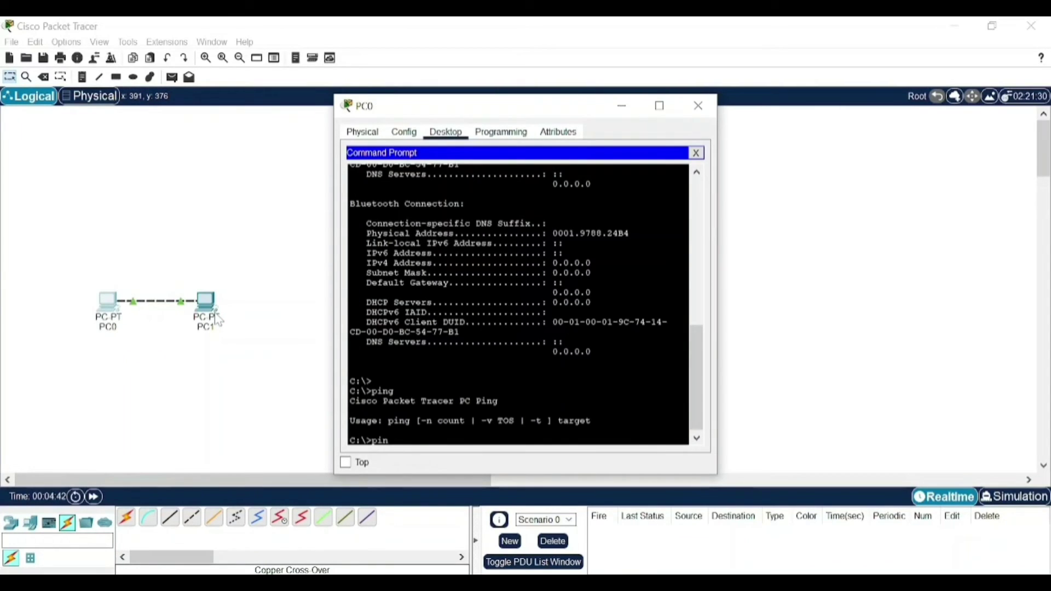
type("g")
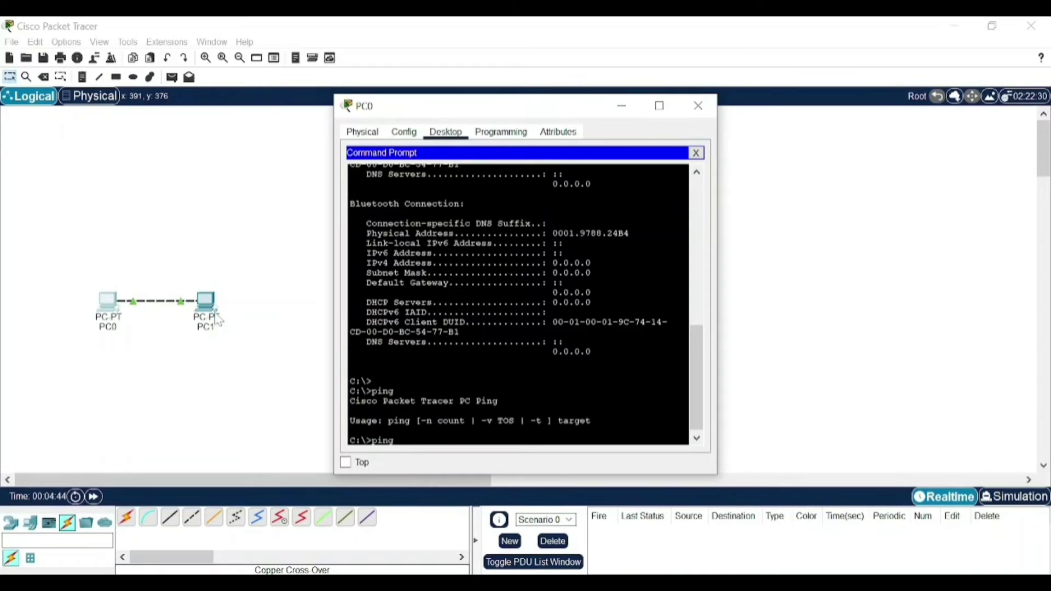
type(" 20.20.")
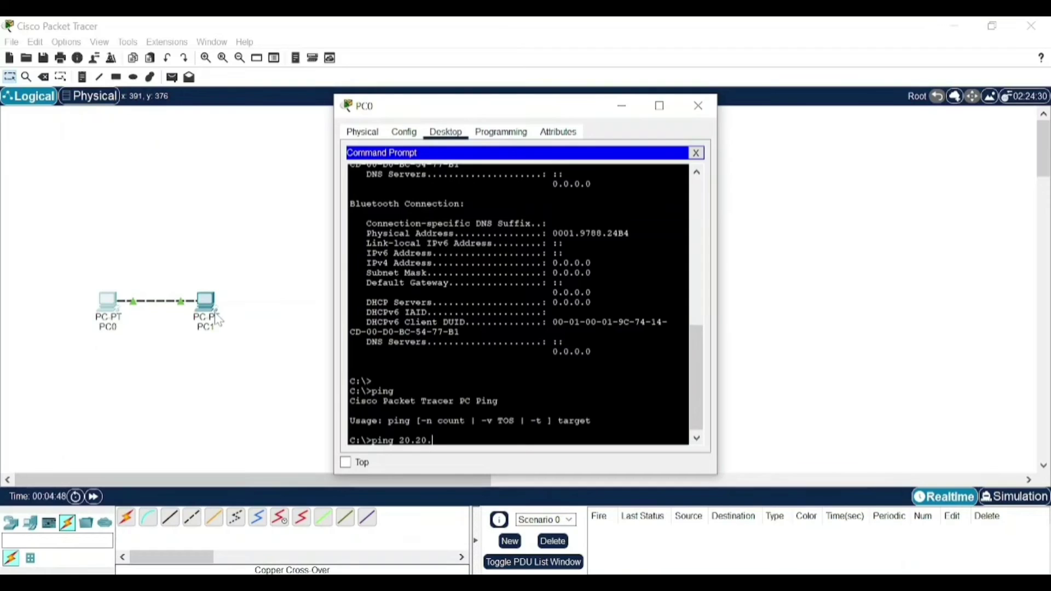
type("20.2")
key("Return")
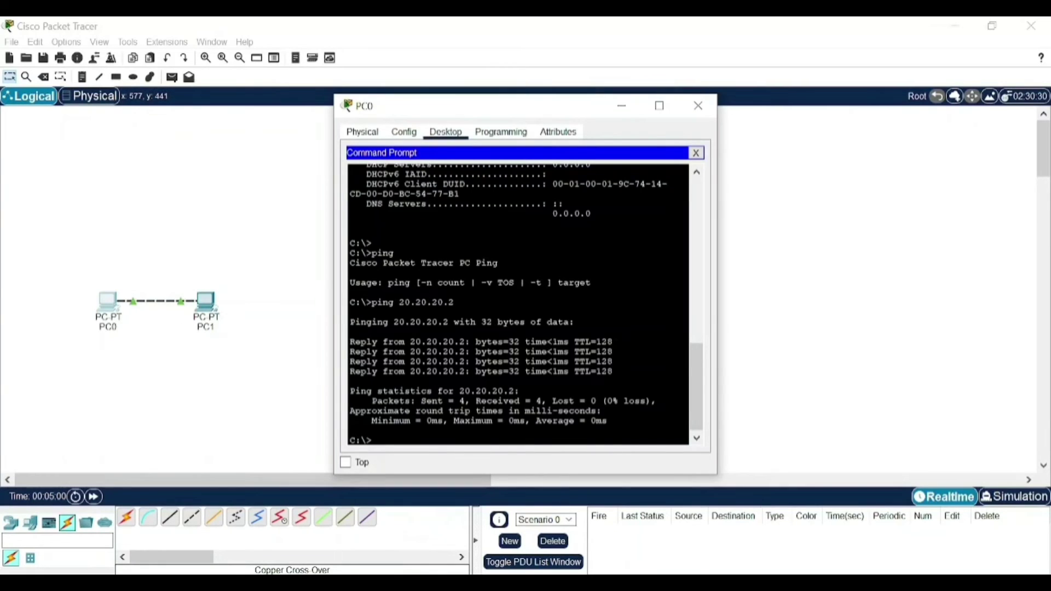
left_click_drag(365, 401, 543, 402)
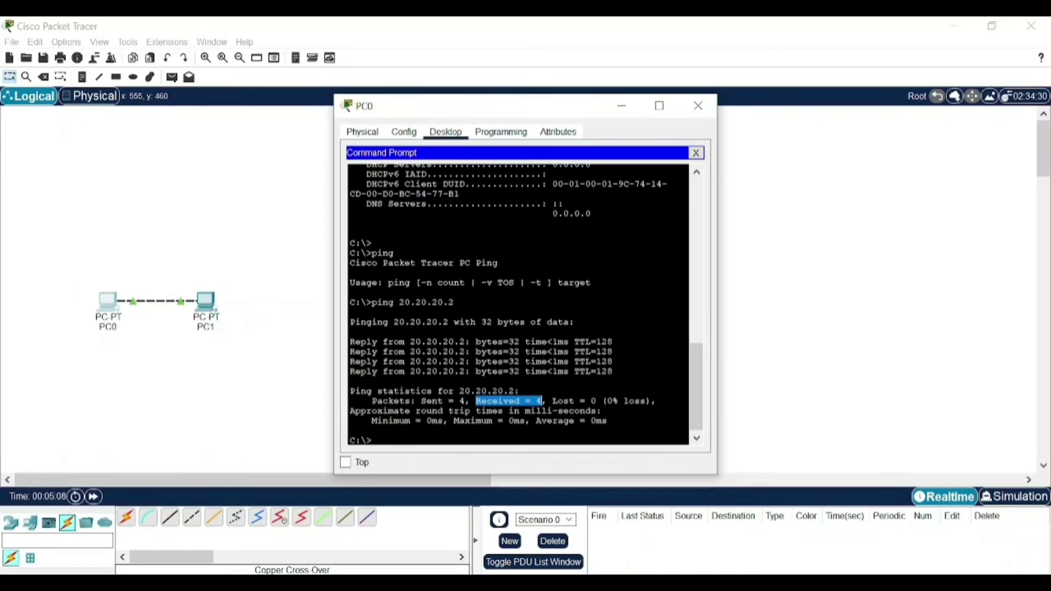
left_click_drag(606, 401, 630, 401)
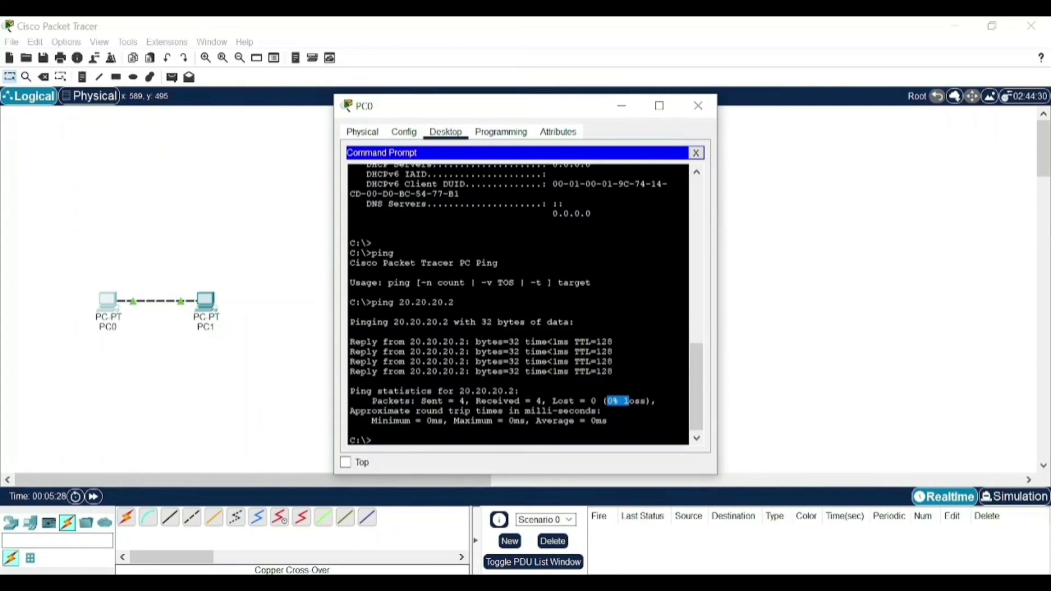
Step: Close PC0's window, open PC1's Command Prompt and run ipconfig
left_click(698, 106)
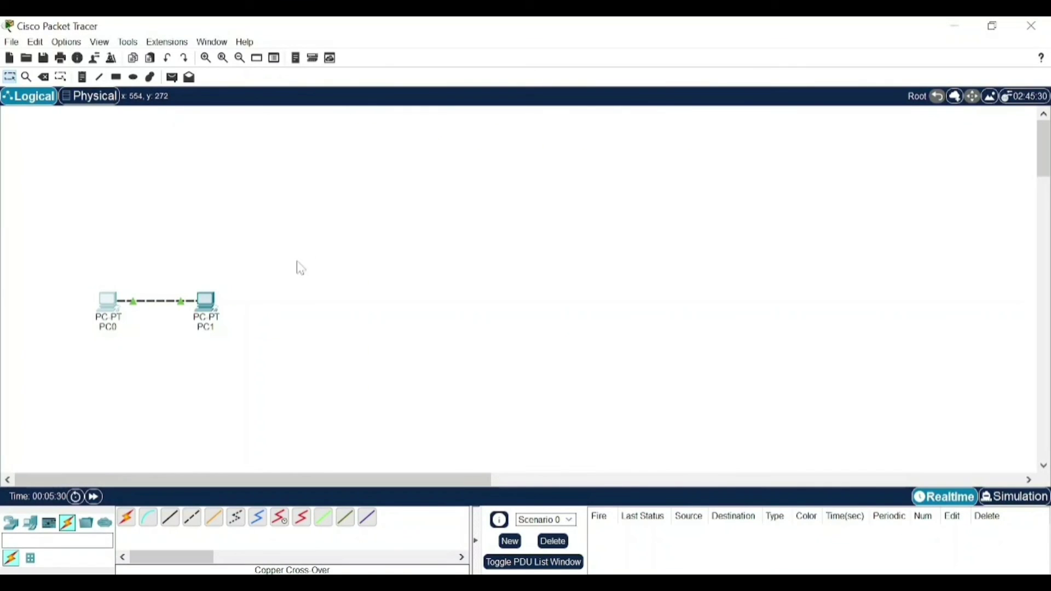
left_click(208, 304)
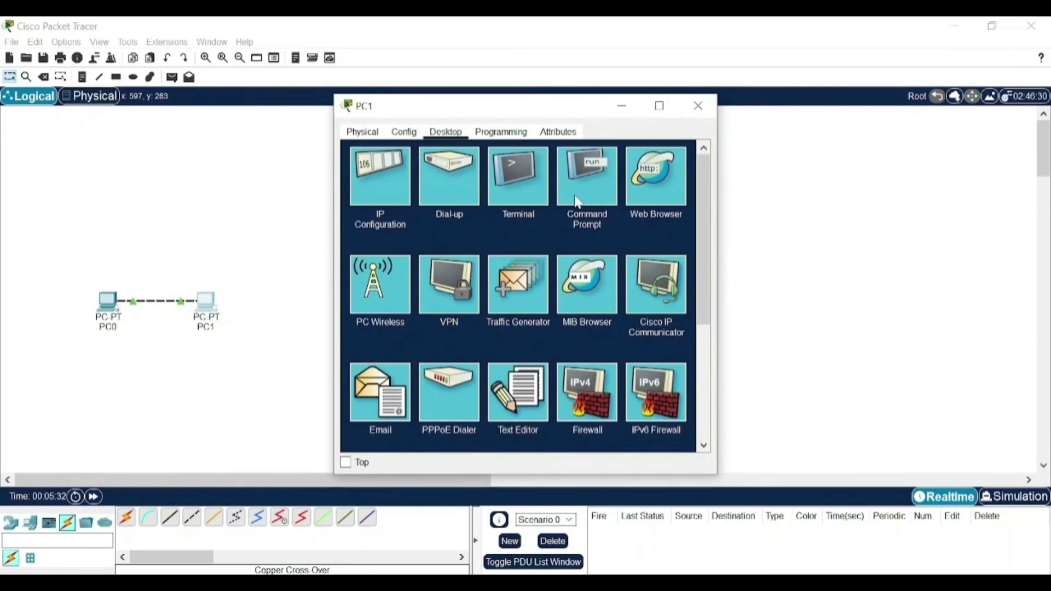
left_click(599, 174)
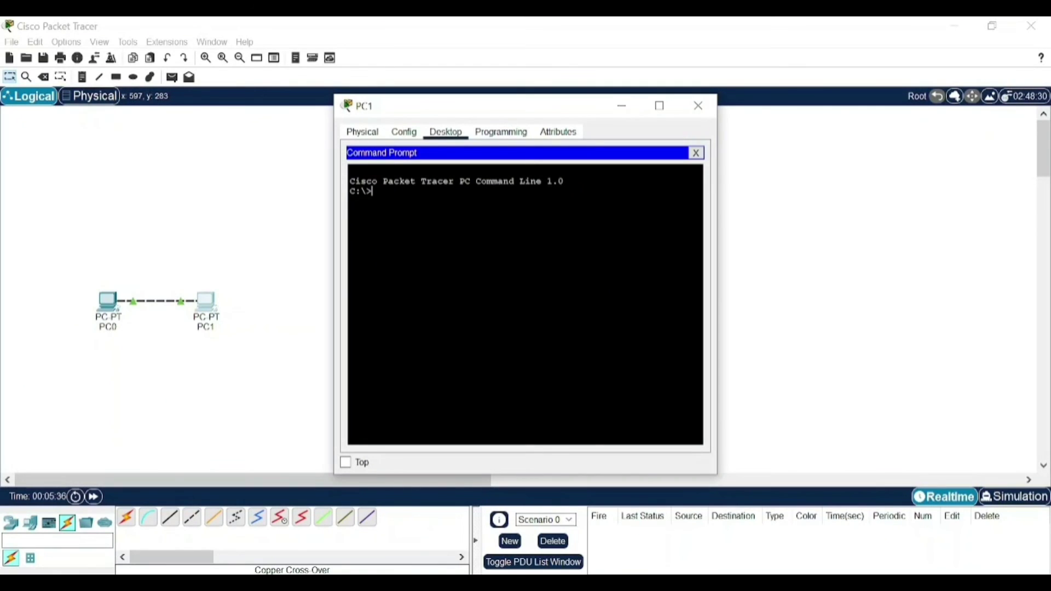
type("ipconfig")
key("Return")
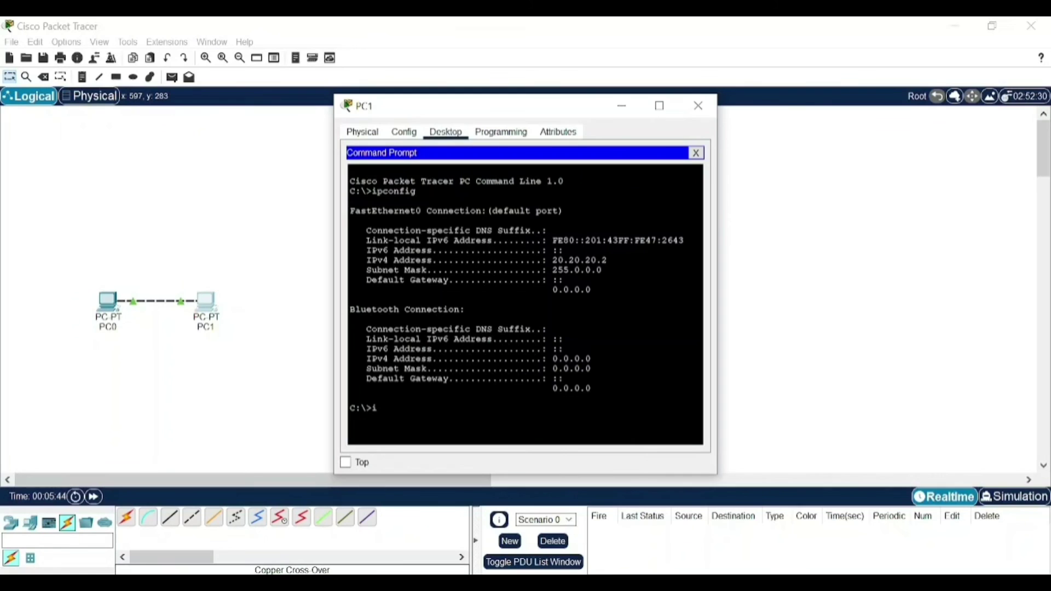
Step: Run ipconfig /all on PC1 and page to the end, showing 20.20.20.2 with mask 255.0.0.0
type("ipconfig /all")
key("Return")
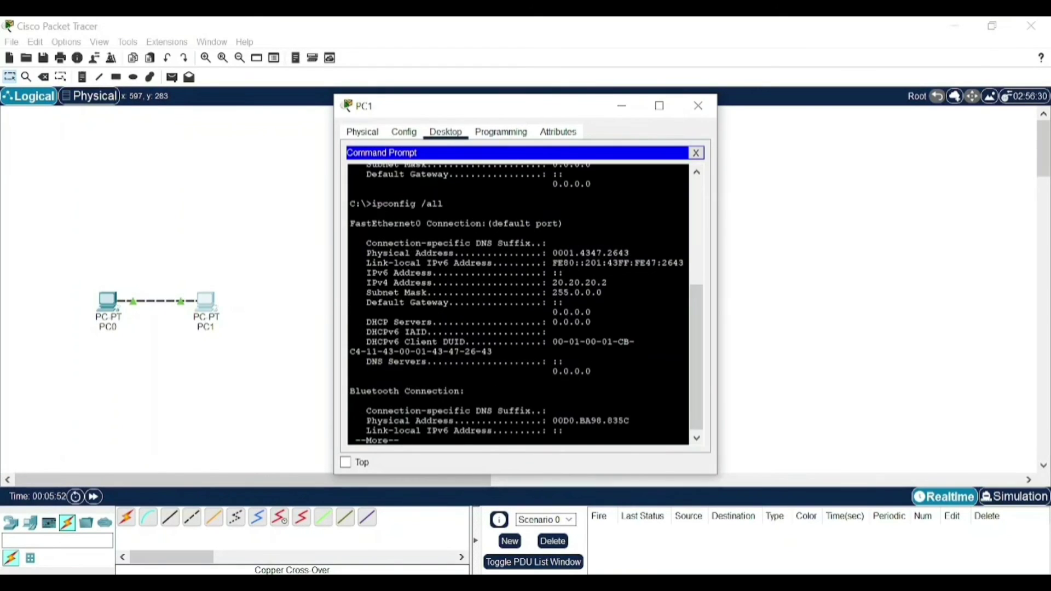
key("Return")
key("Return")
key("Return")
key("Return")
key("Return")
key("Return")
key("Return")
key("Return")
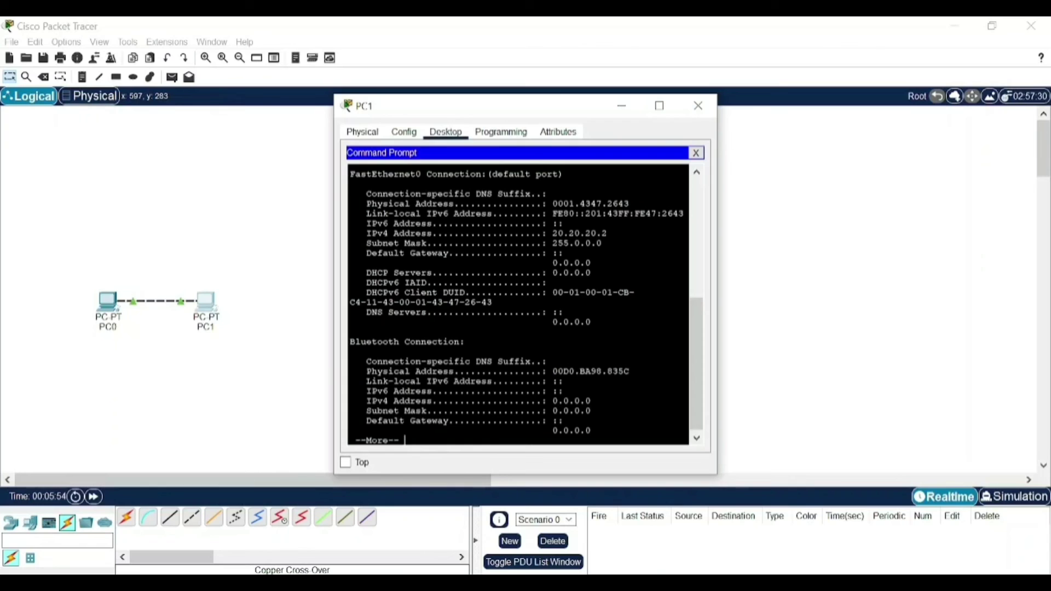
key("Return")
key("Return")
key("Return")
key("Return")
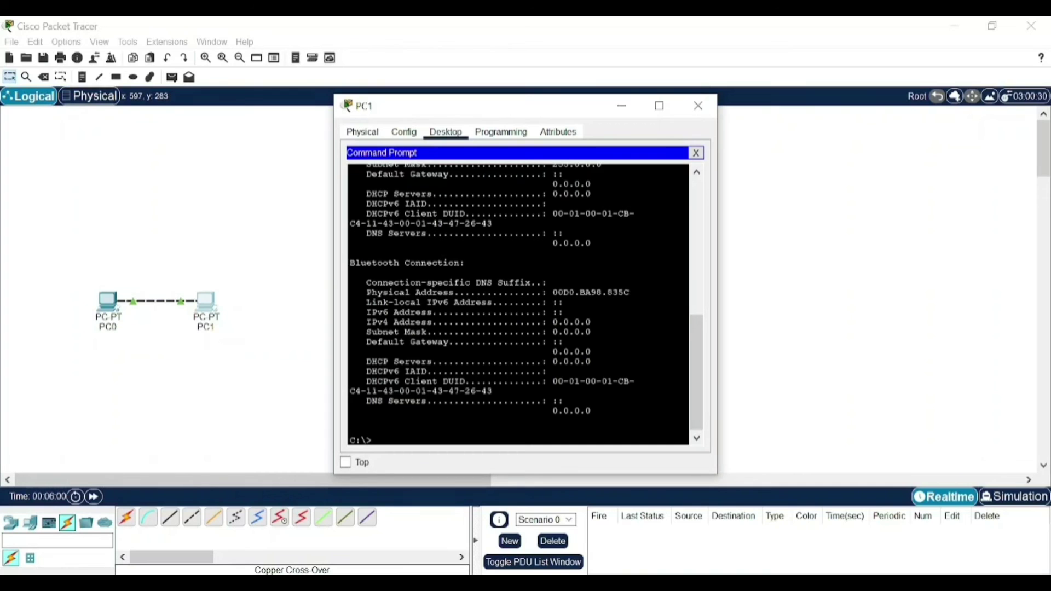
Step: From PC1, view ping's usage, ping 20.20.20.1 for 4 replies with 0% loss, then close PC1's window
type("ping")
key("Return")
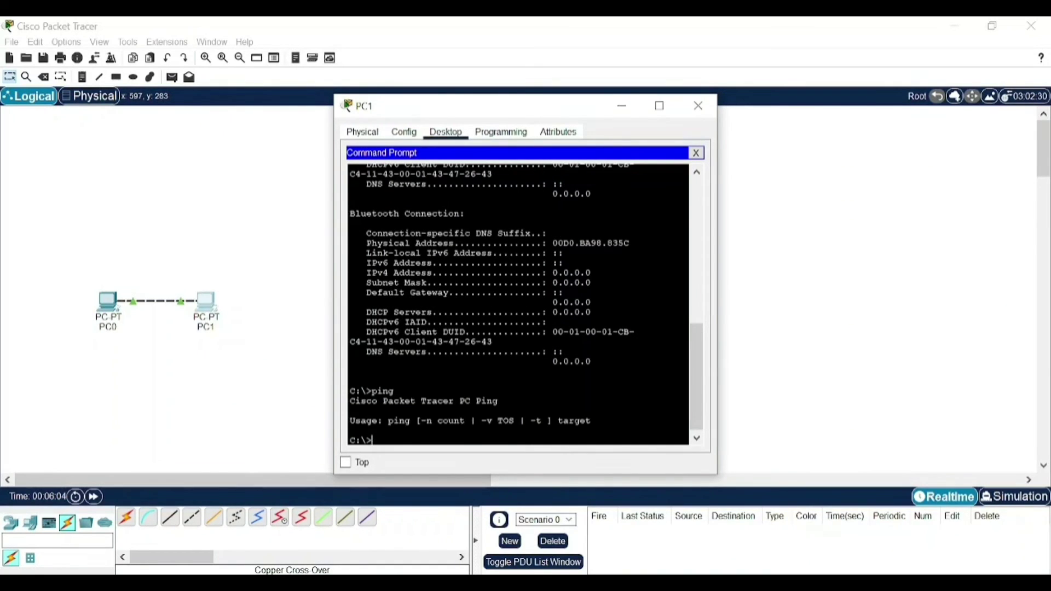
type("ping 20.20.20.1")
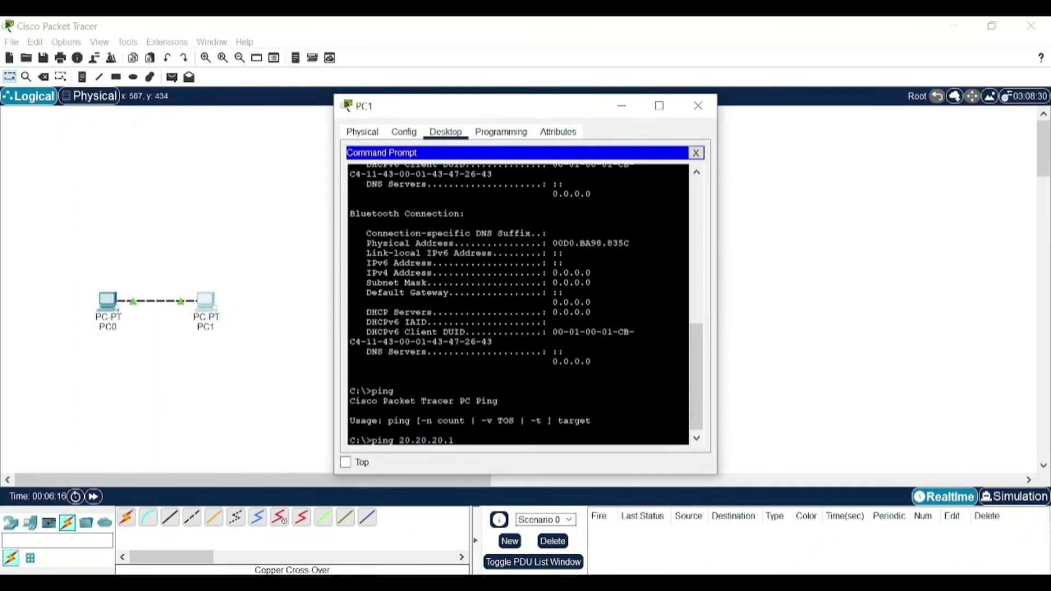
key("Return")
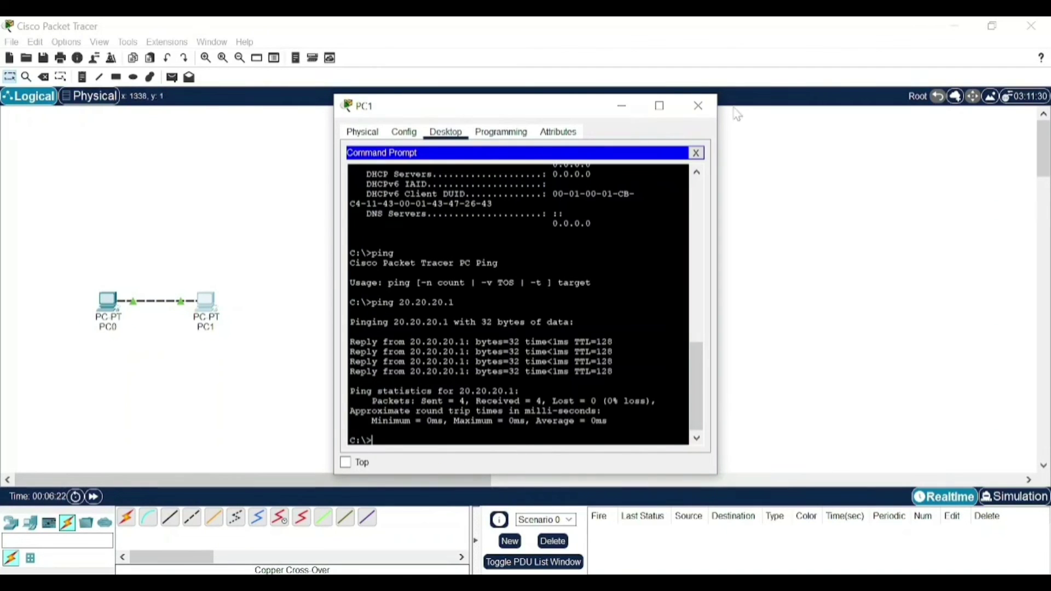
left_click(699, 106)
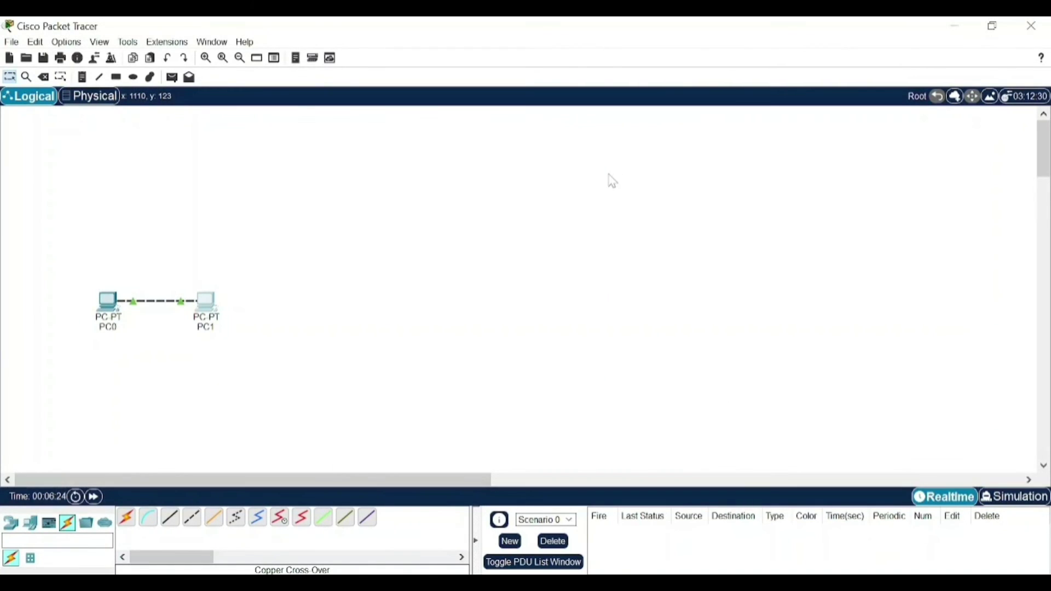